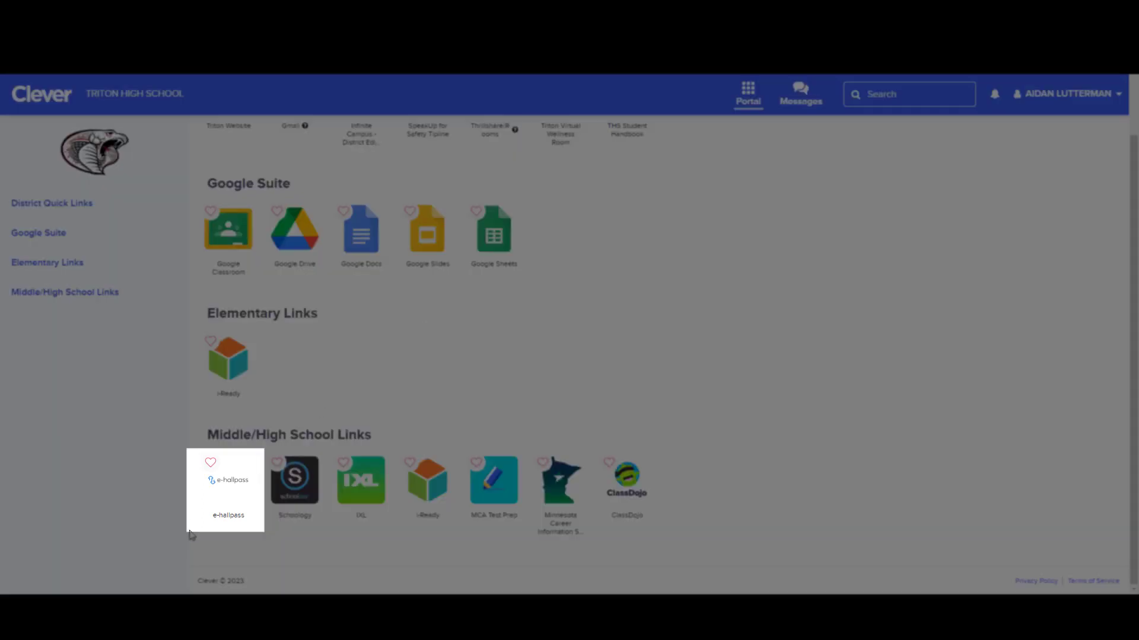
Launch e-hallpass from the Middle/High School Links tile in Clever
click(238, 502)
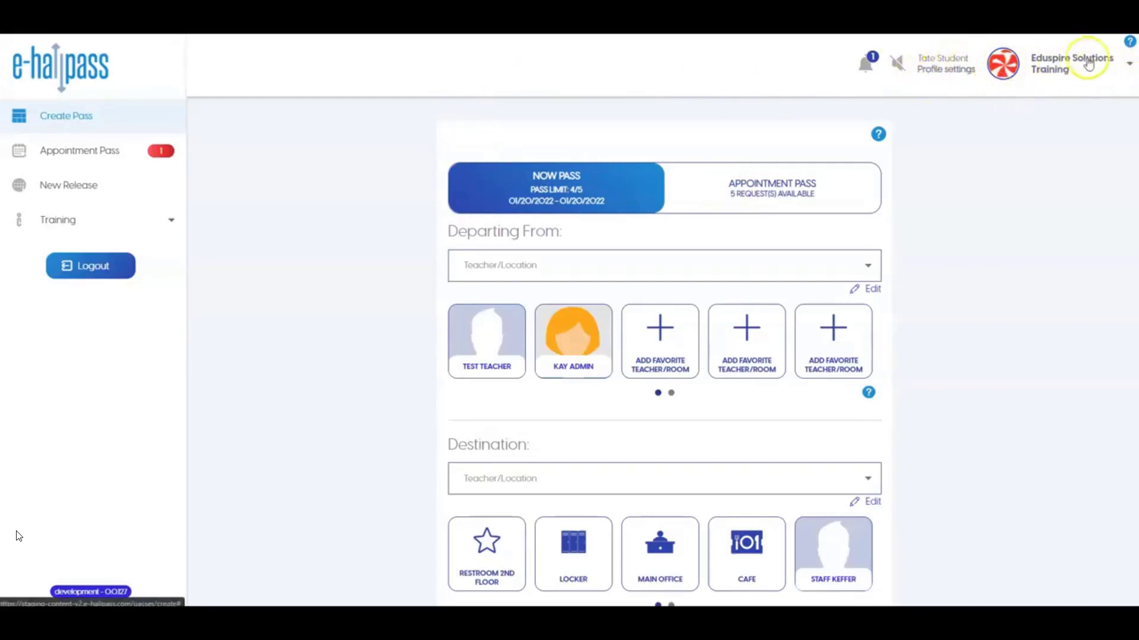
Open the top-bar help, check the notifications, then go to the profile page with the kiosk password field
click(1129, 46)
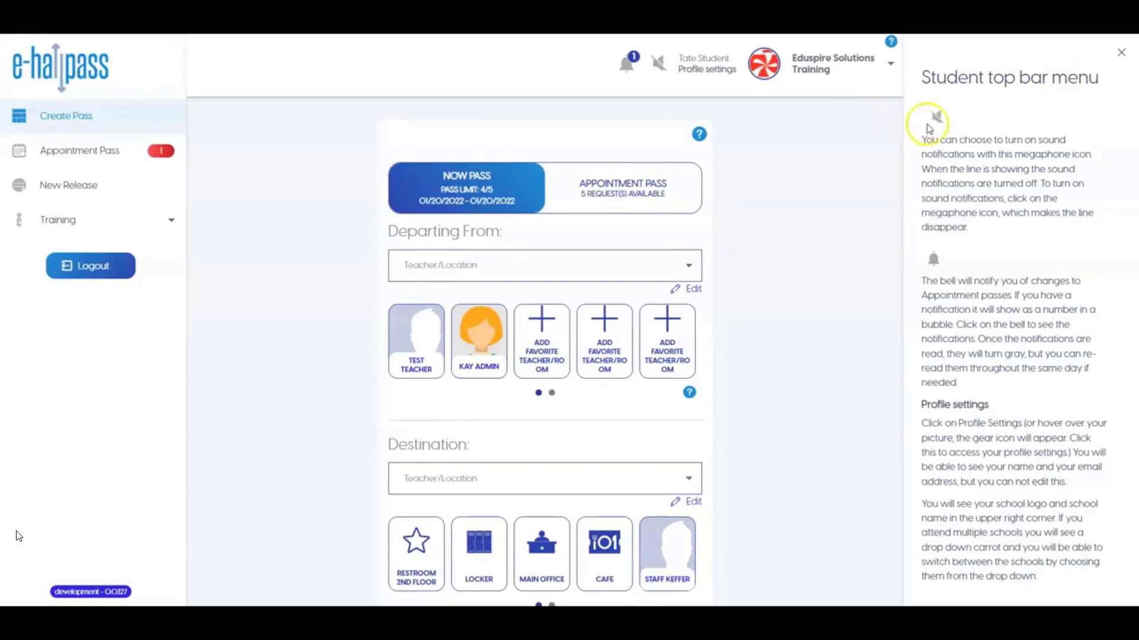
click(628, 67)
click(628, 69)
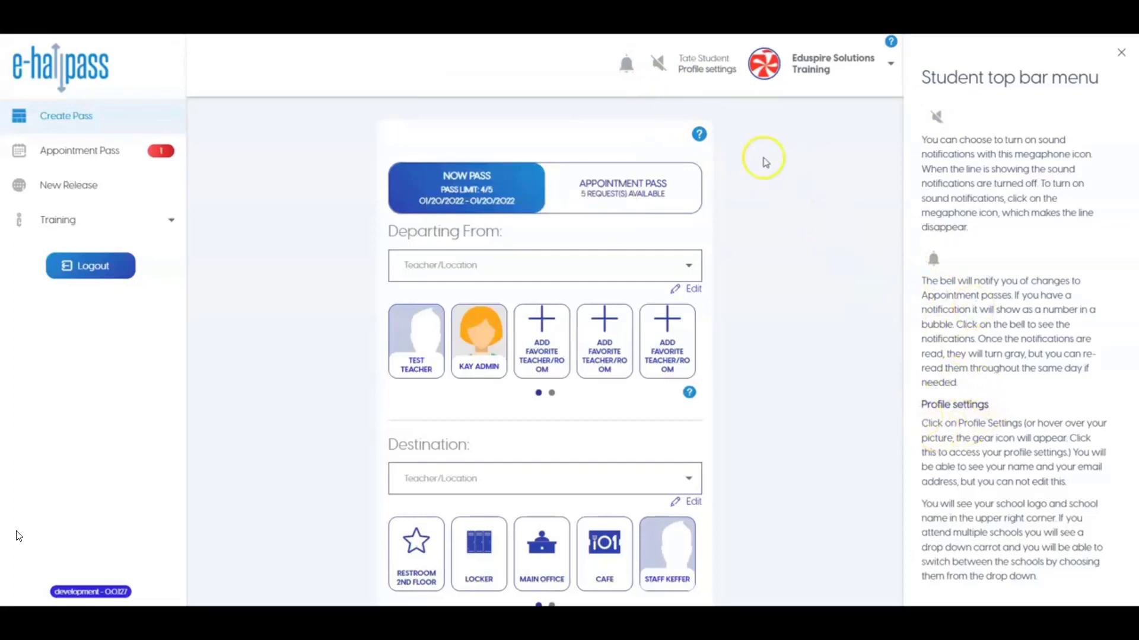
click(721, 73)
click(645, 203)
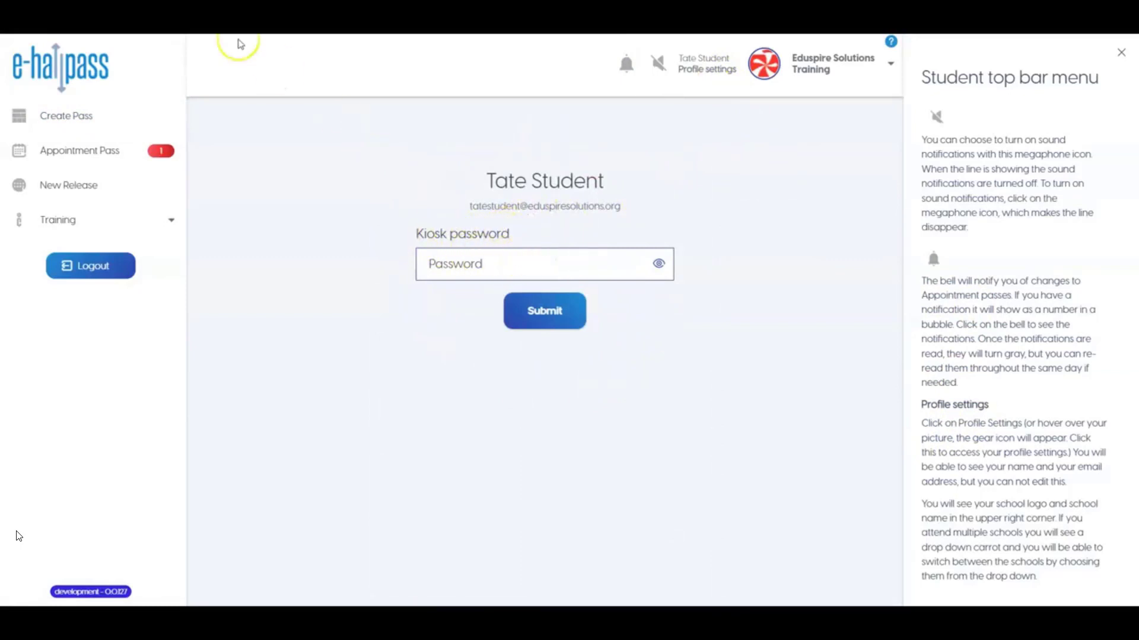
Close the help panel and set Departing From to John Teacher by searching 'jo'
click(1121, 53)
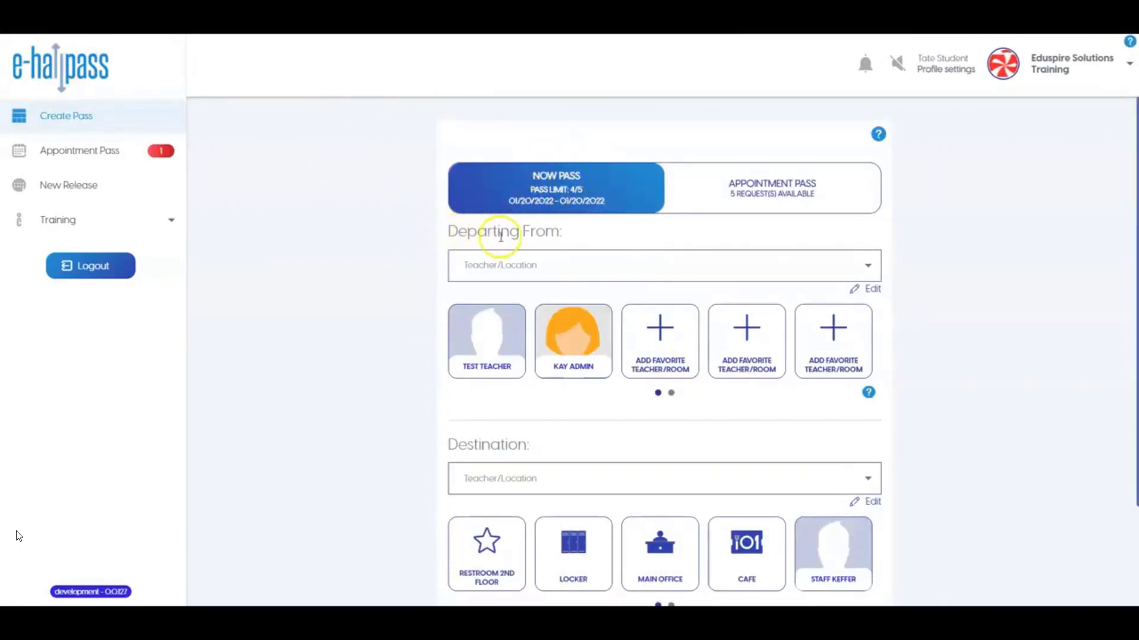
click(544, 265)
text(jo)
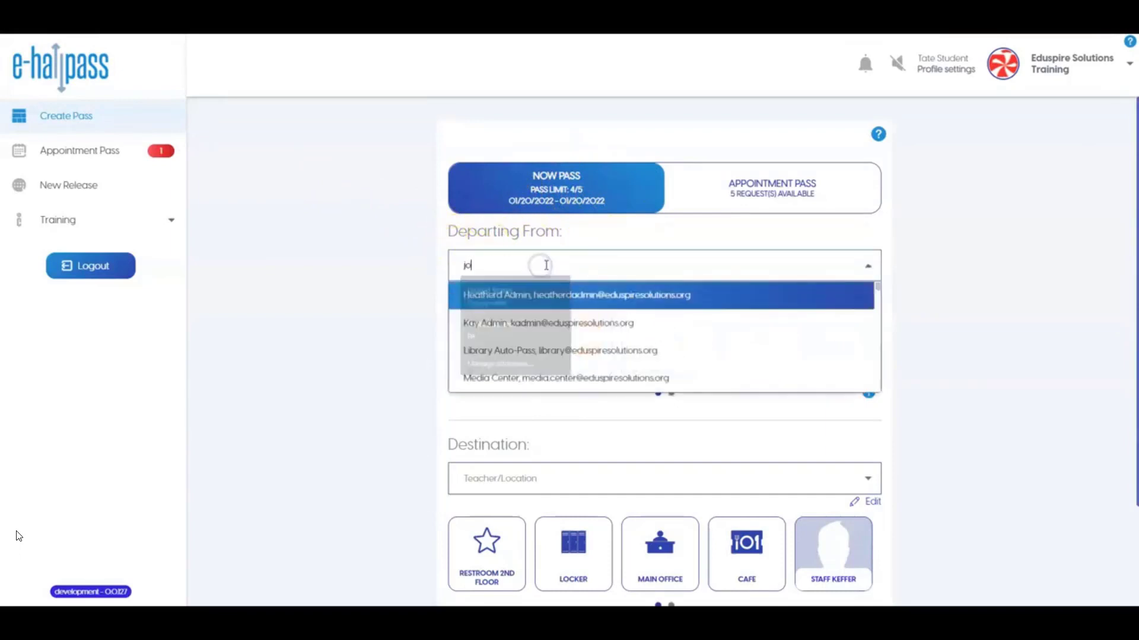
click(538, 290)
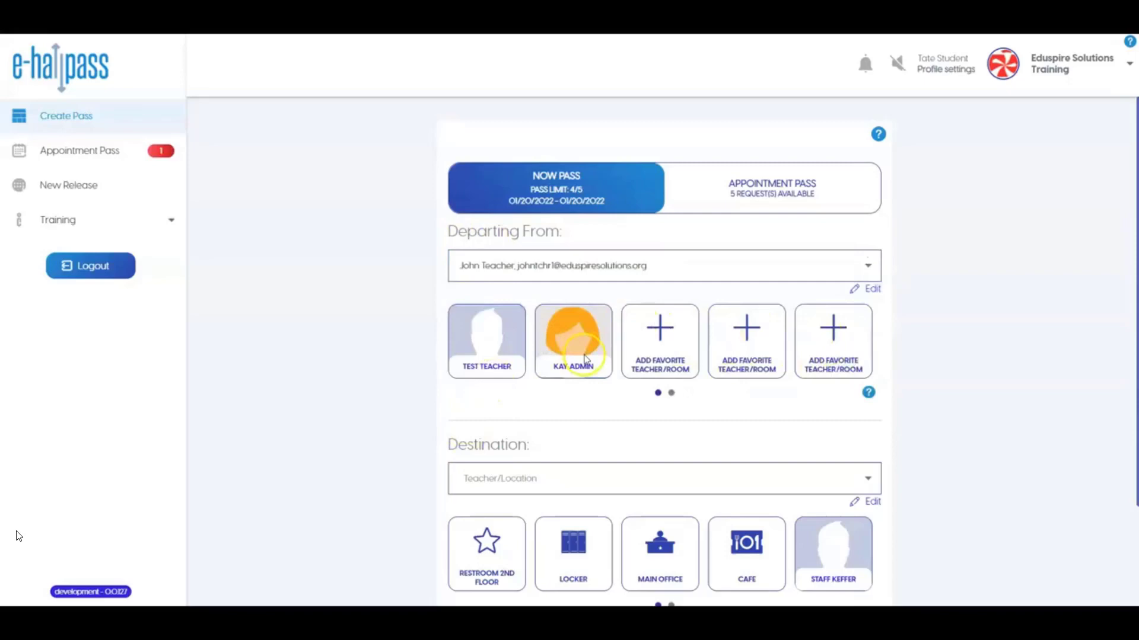
Add John Teacher as a departing favorite and bring up Edit Favorites
click(663, 350)
click(553, 150)
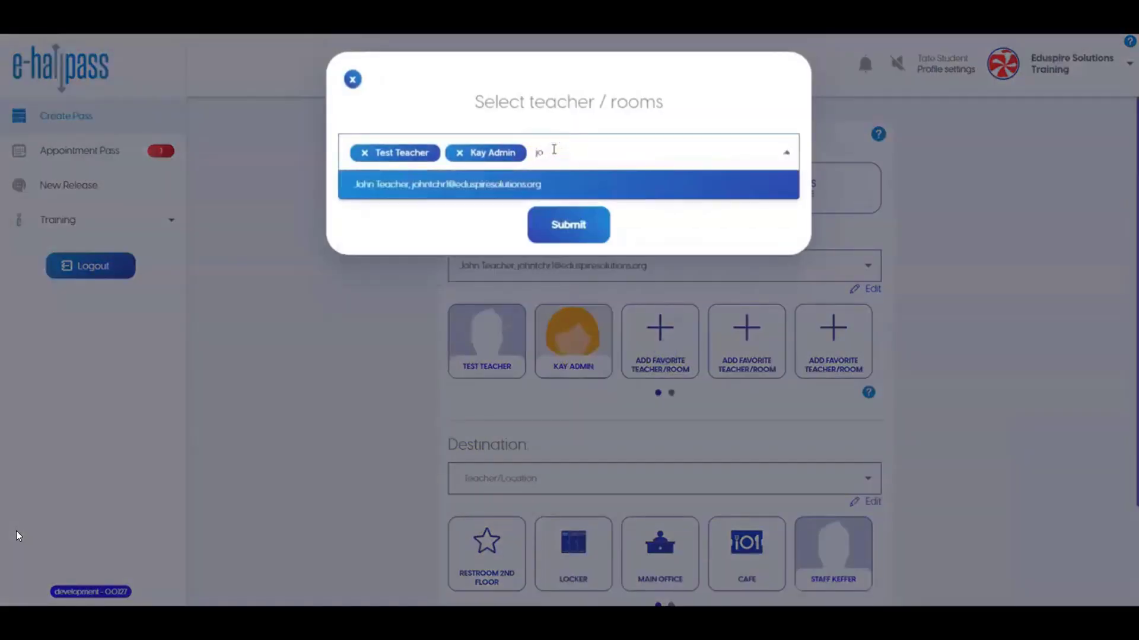
click(554, 185)
click(608, 161)
click(561, 224)
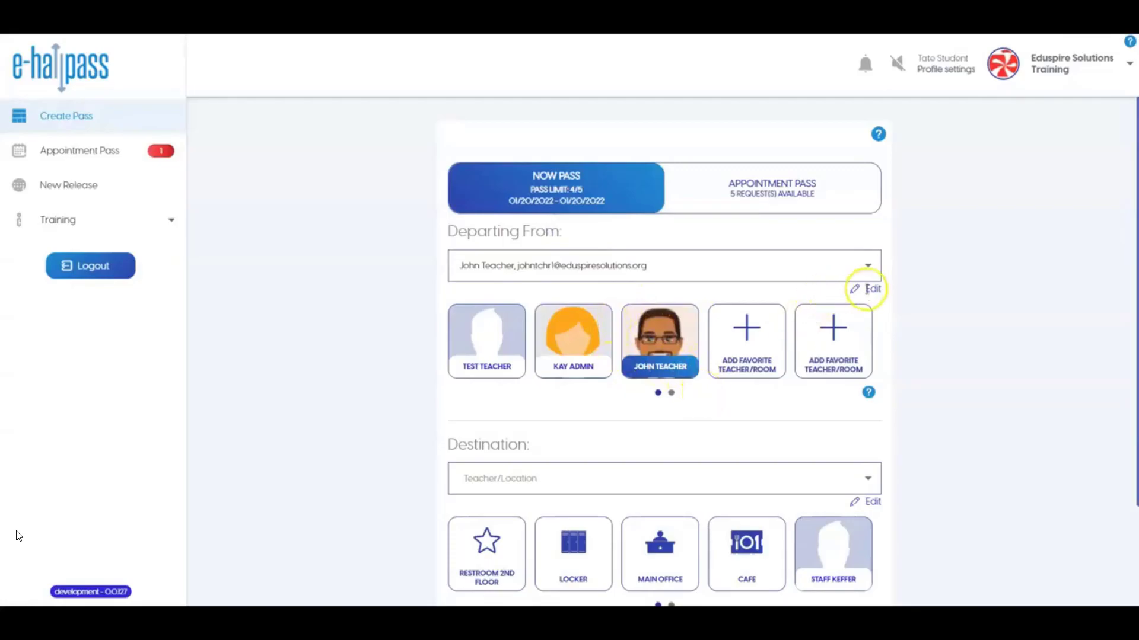
click(867, 289)
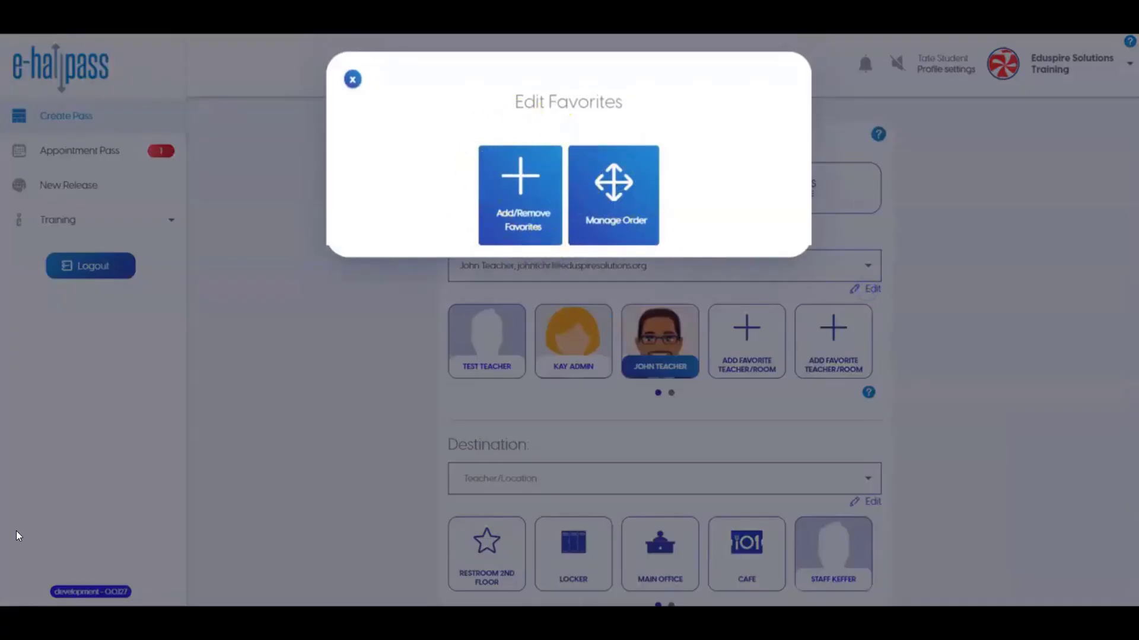
Show the second page of destination favorites and open the destination Edit Favorites dialog
click(353, 79)
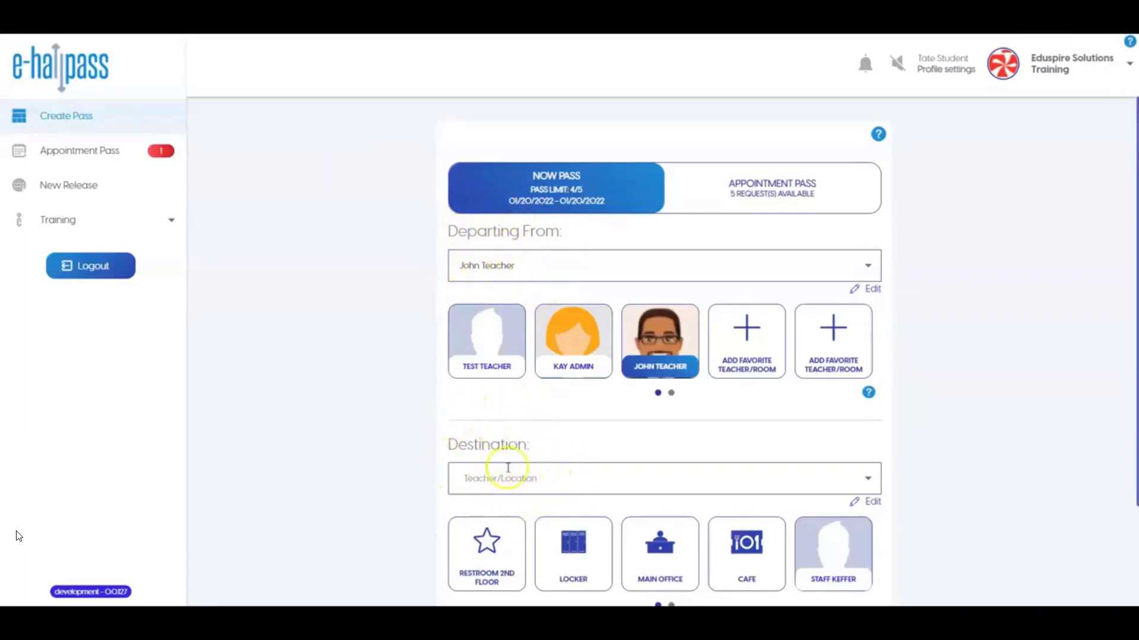
scroll(601, 483, down, 1)
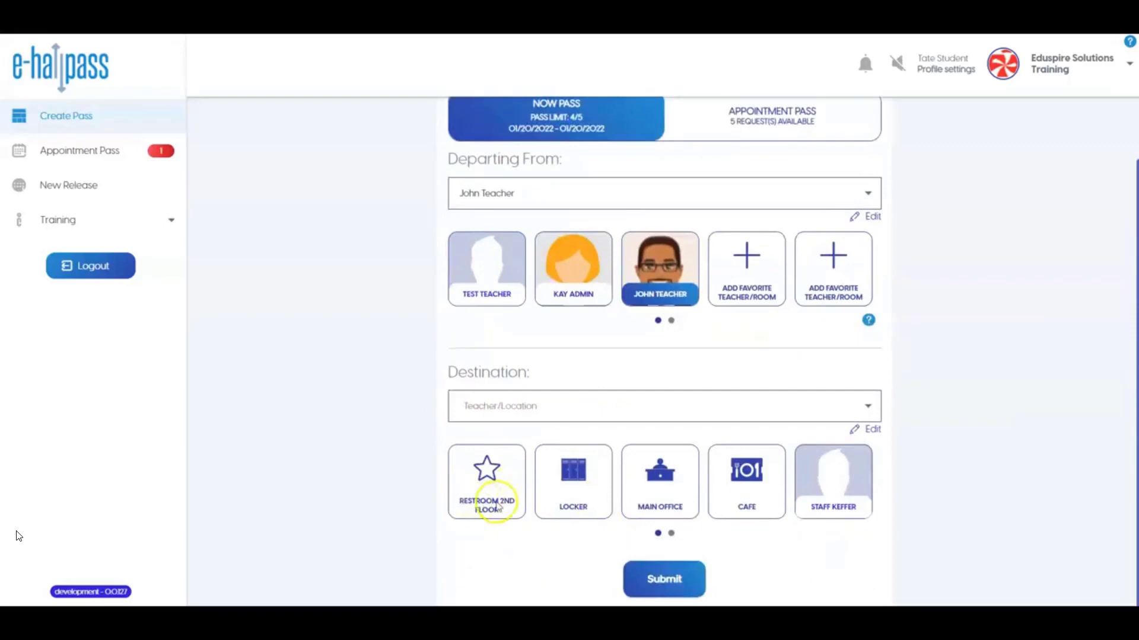
click(671, 533)
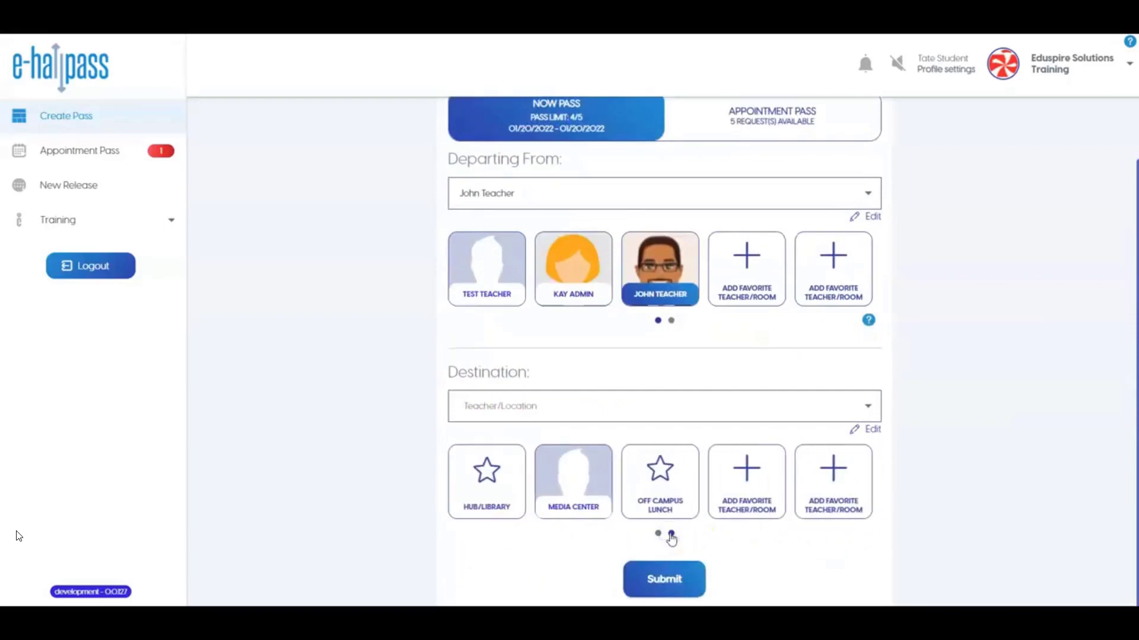
click(754, 482)
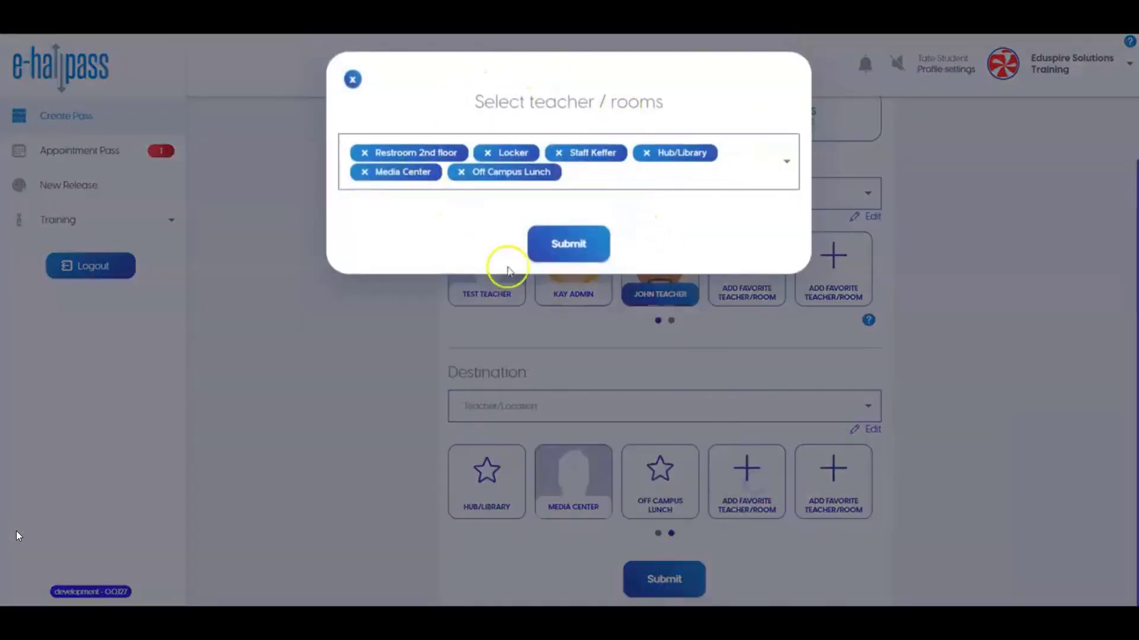
click(352, 79)
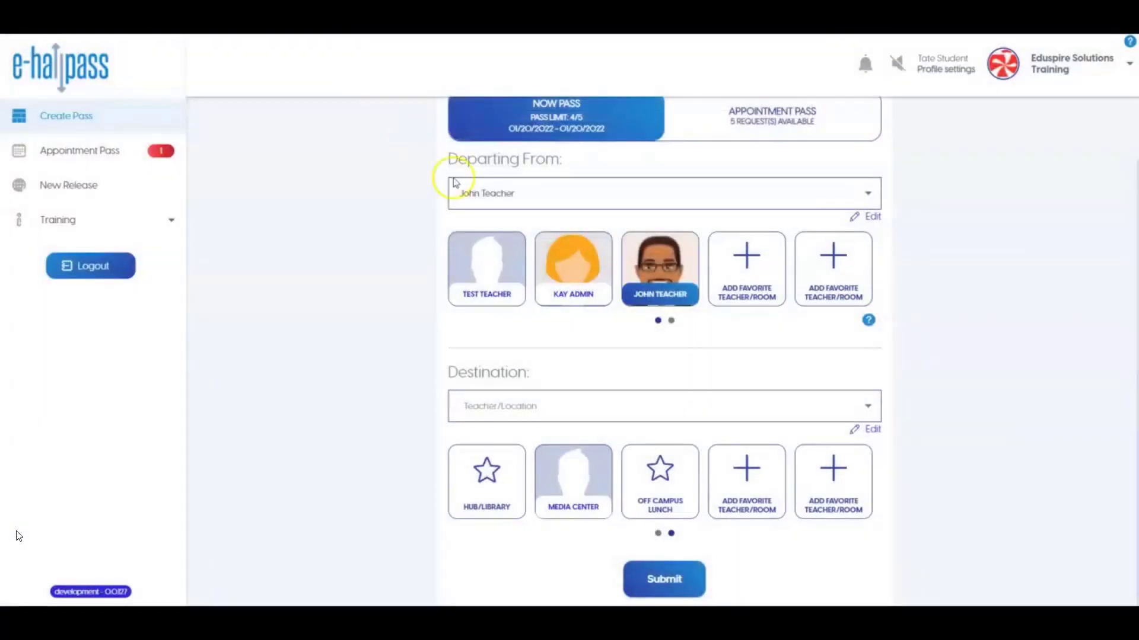
click(867, 430)
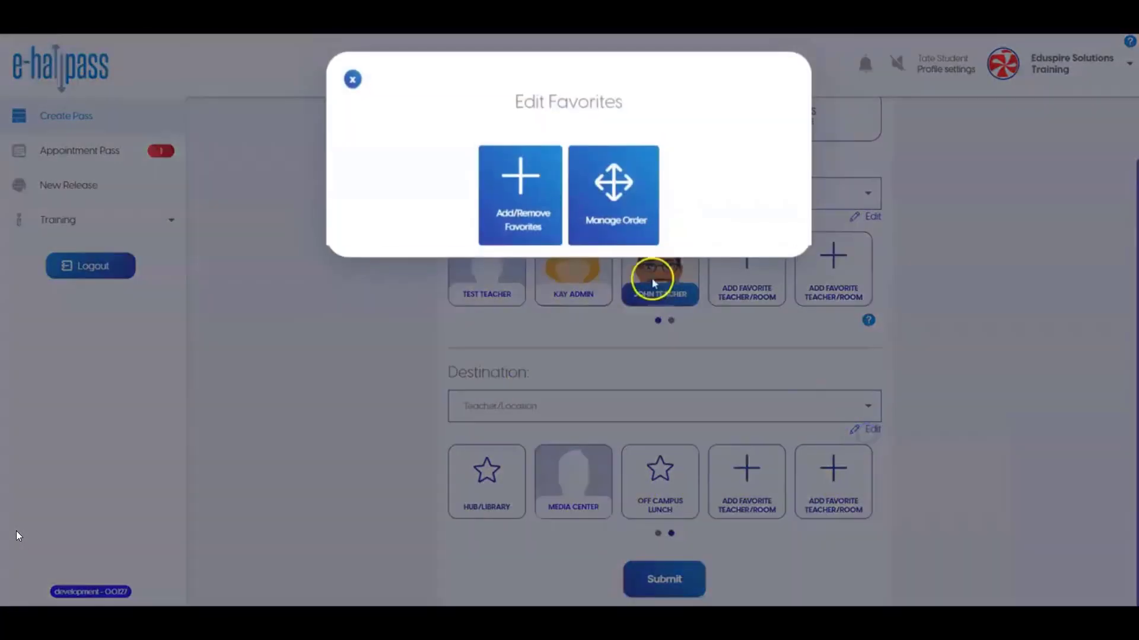
Choose Restroom 2nd floor as the destination, after trying Main Office and Locker, and submit
click(350, 77)
click(657, 533)
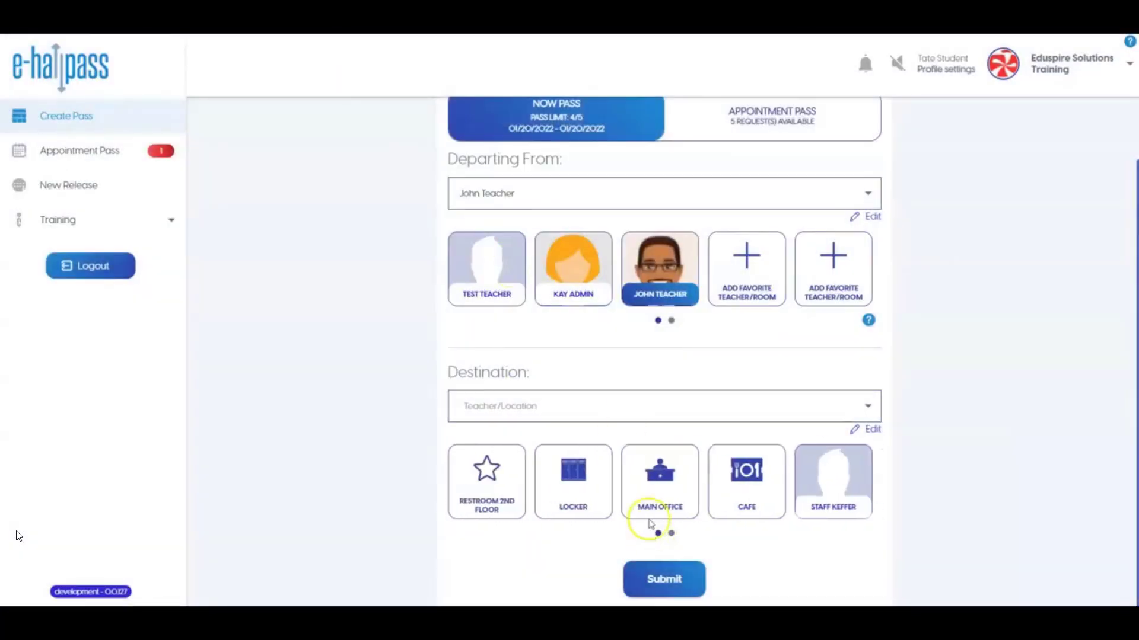
click(657, 487)
scroll(635, 477, down, 1)
click(505, 502)
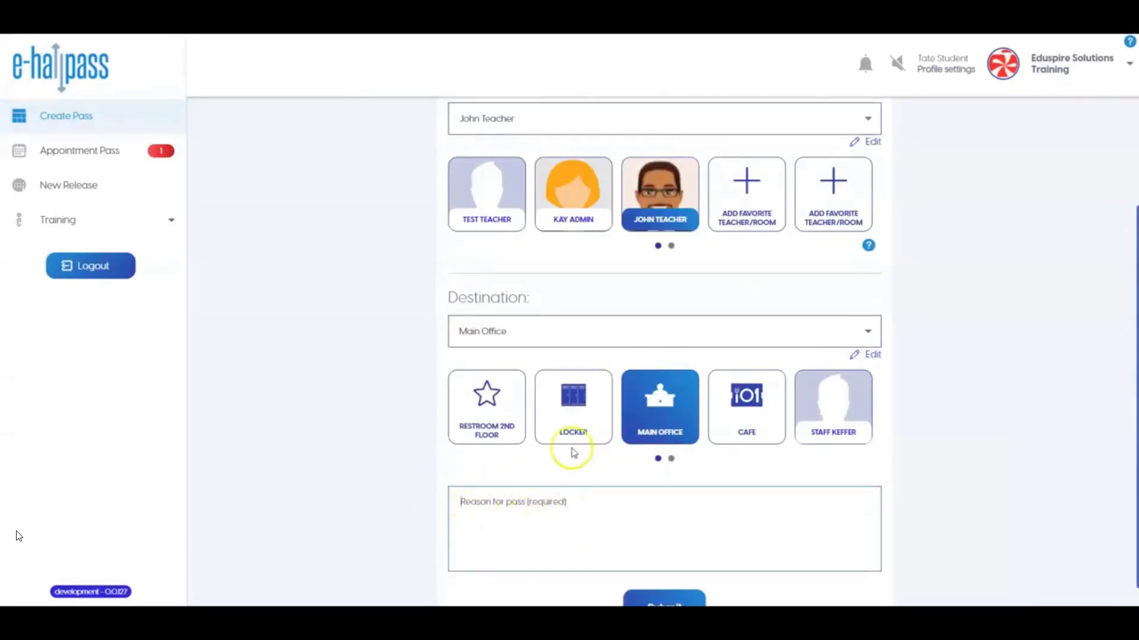
click(576, 438)
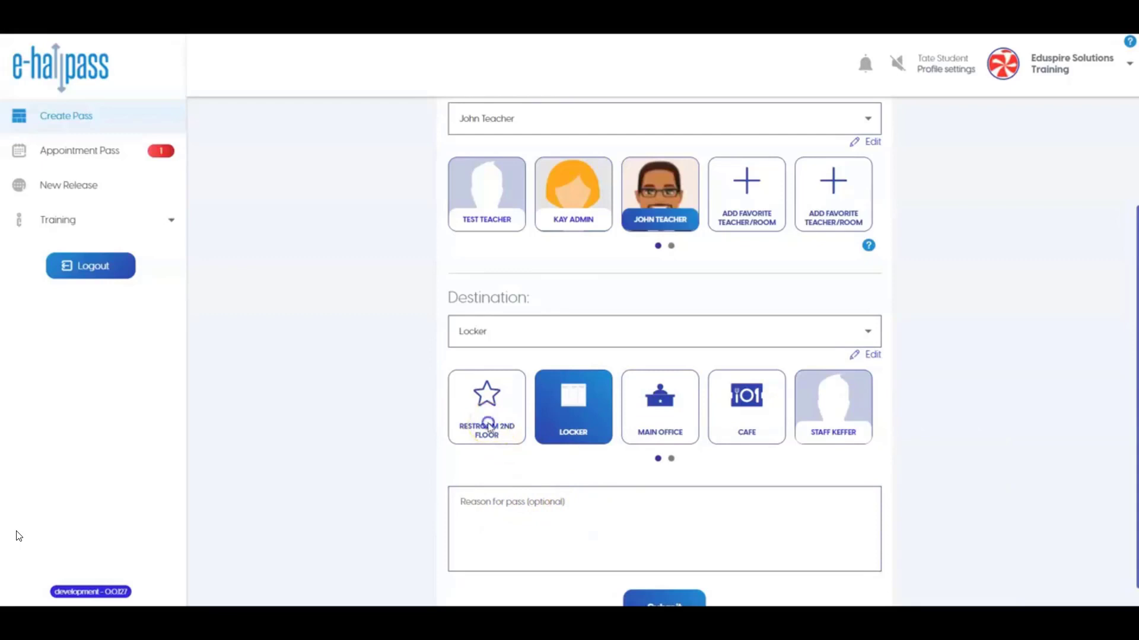
click(488, 412)
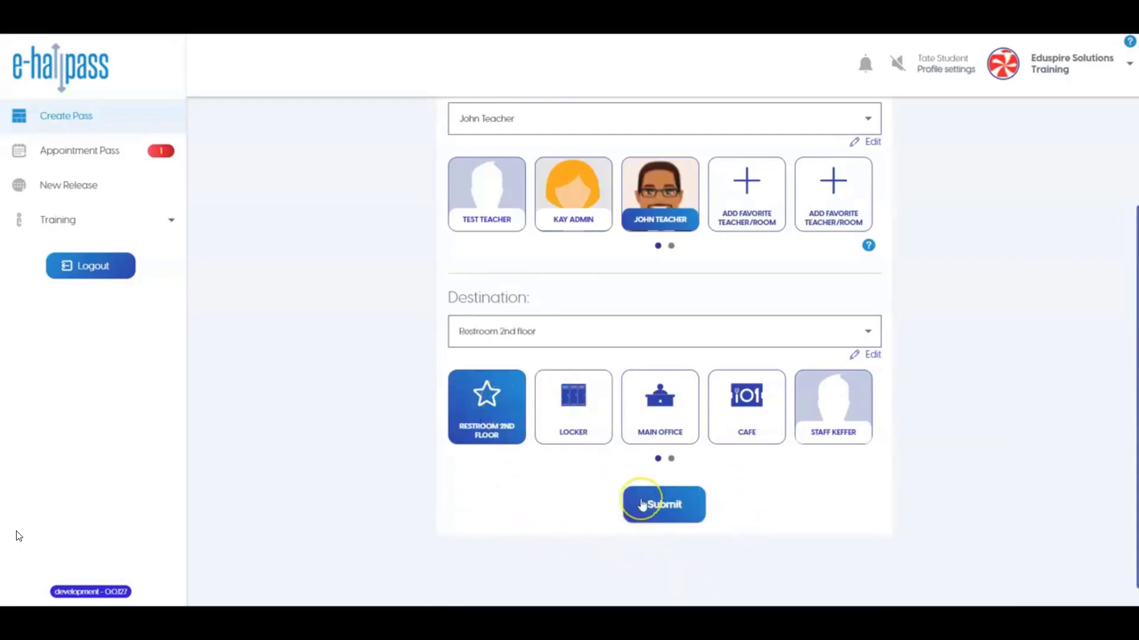
click(641, 504)
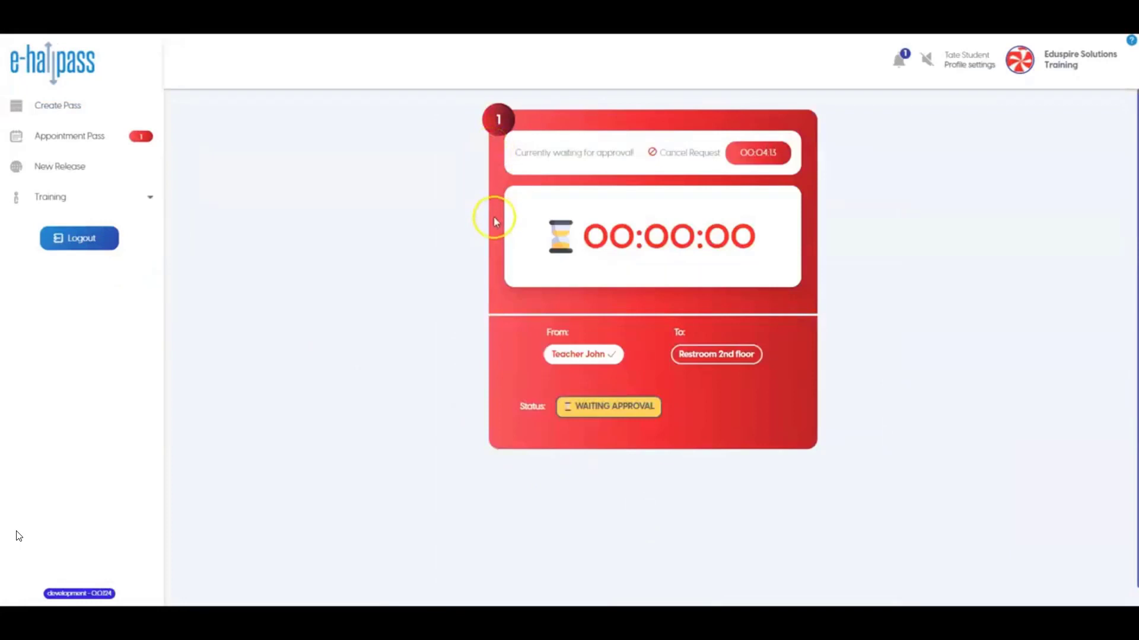
Open and close the staff PIN dialog, then end the approved Restroom 2nd floor pass
click(517, 161)
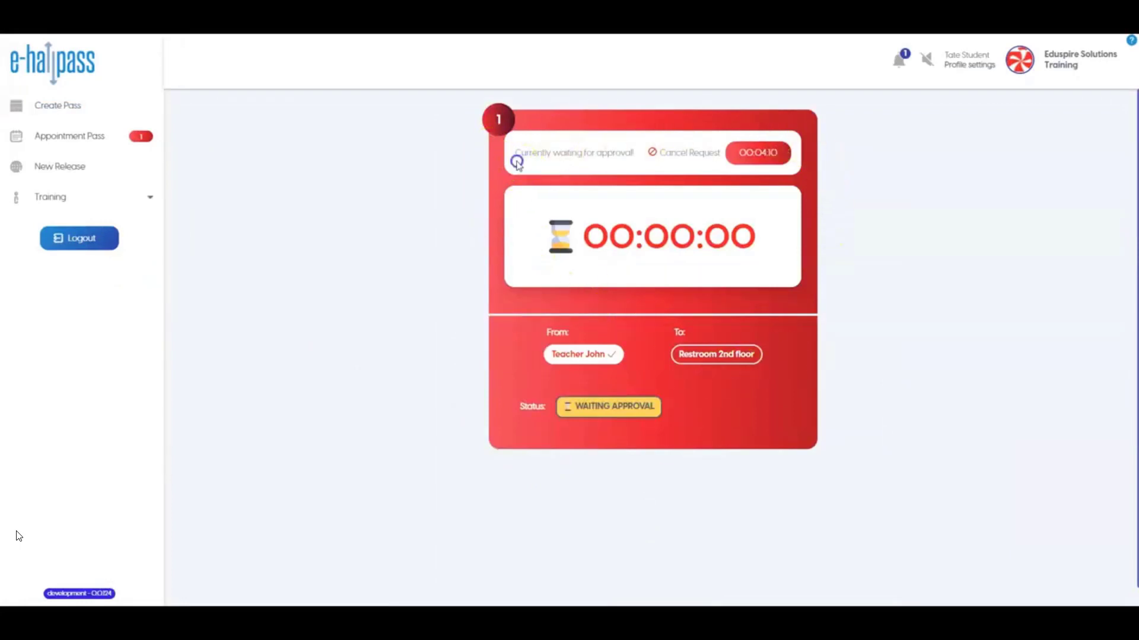
drag(517, 162, 618, 165)
click(637, 165)
click(606, 359)
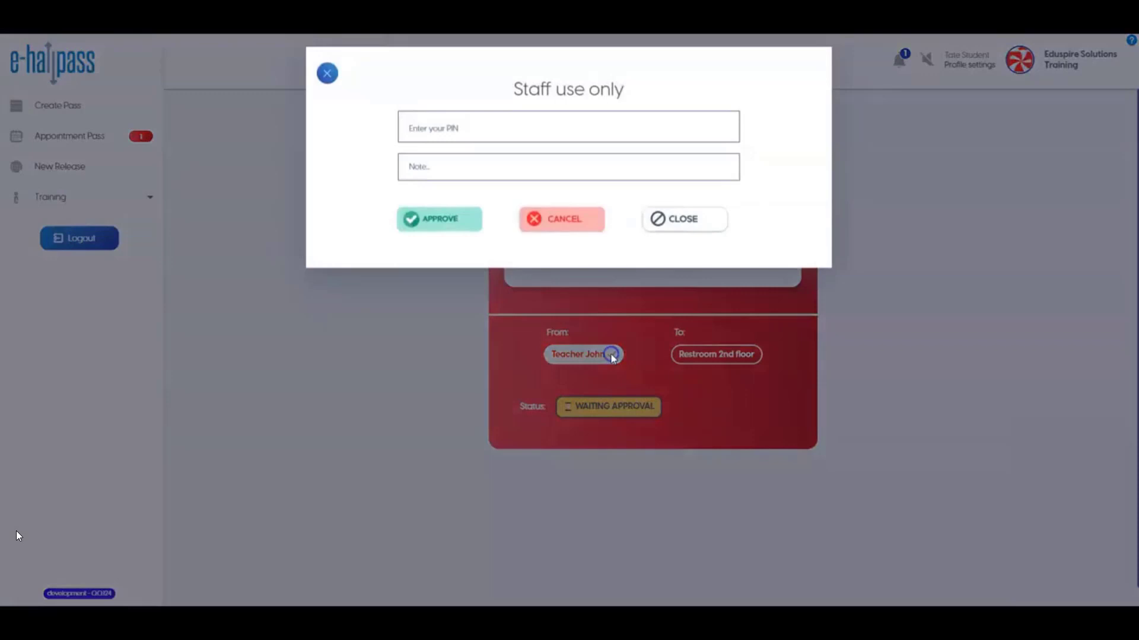
click(328, 77)
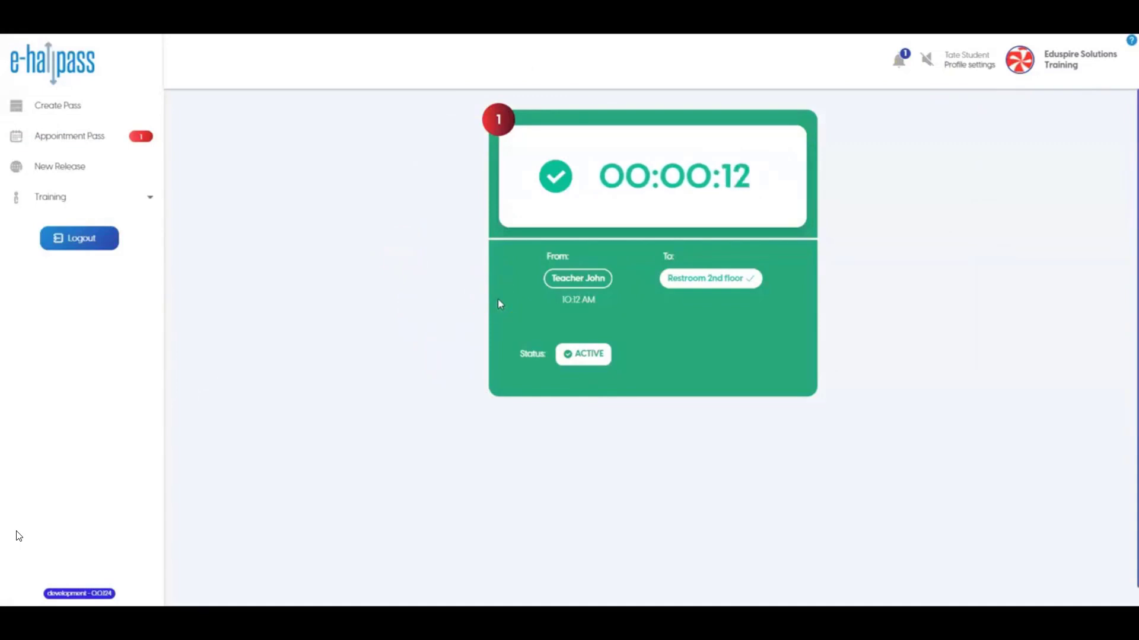
click(454, 187)
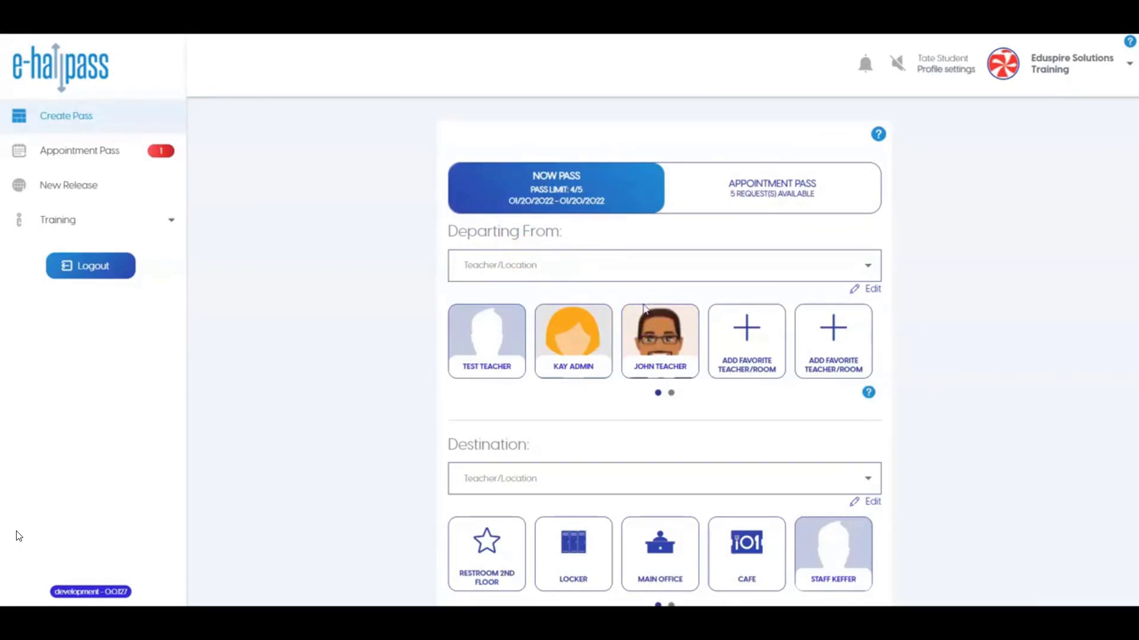
Submit a John Teacher-to-Locker pass, start it once approved, then stop it
click(641, 326)
scroll(648, 330, down, 1)
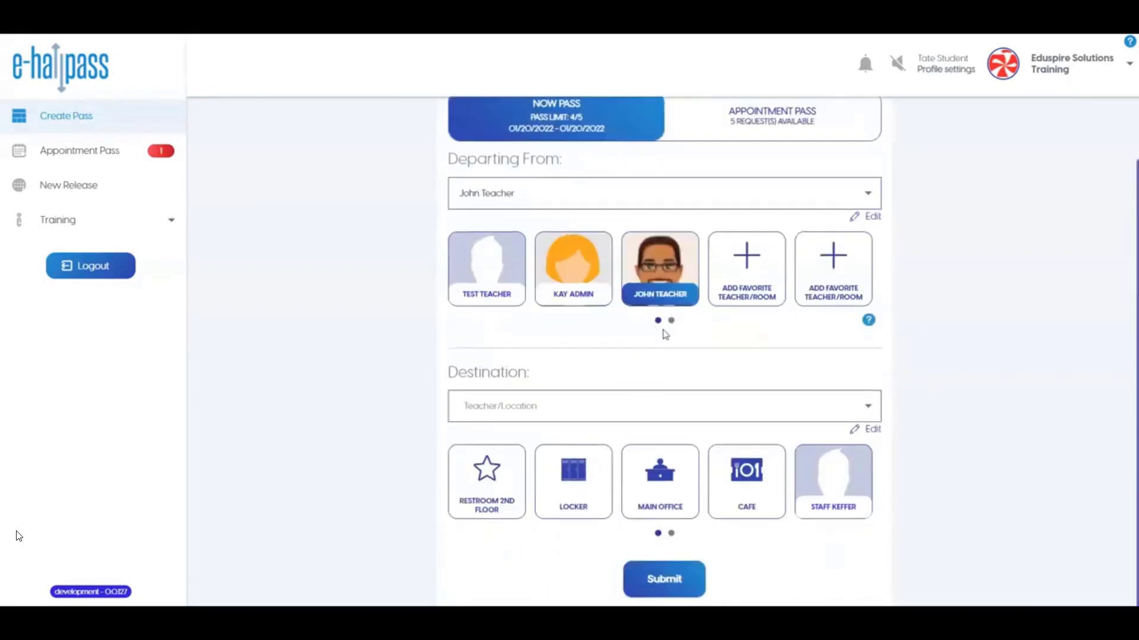
click(586, 496)
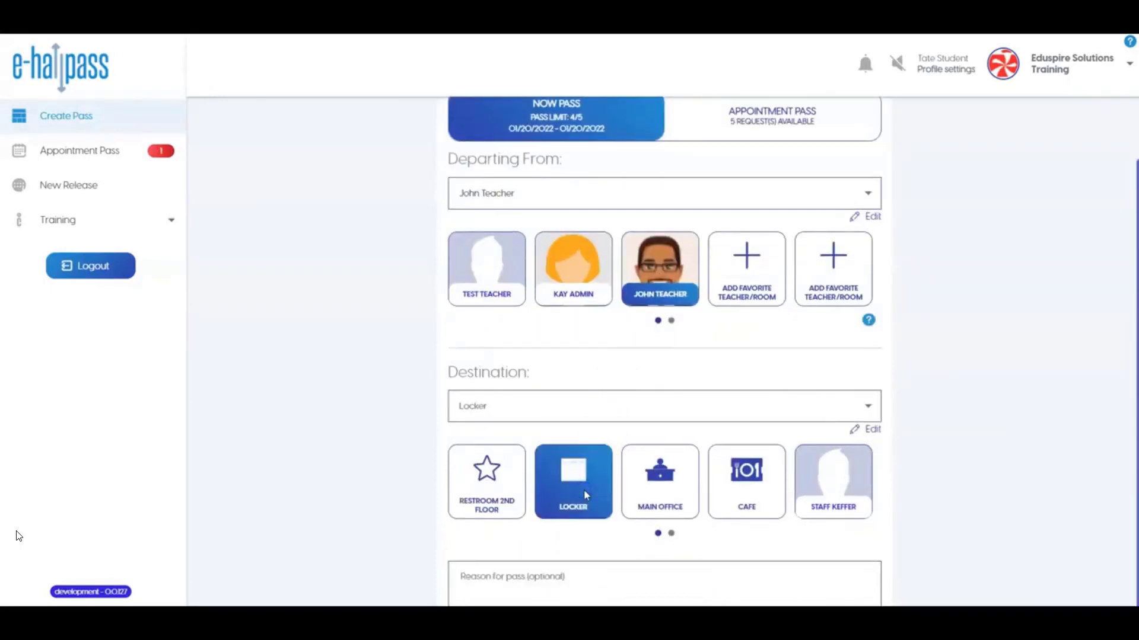
scroll(585, 489, down, 2)
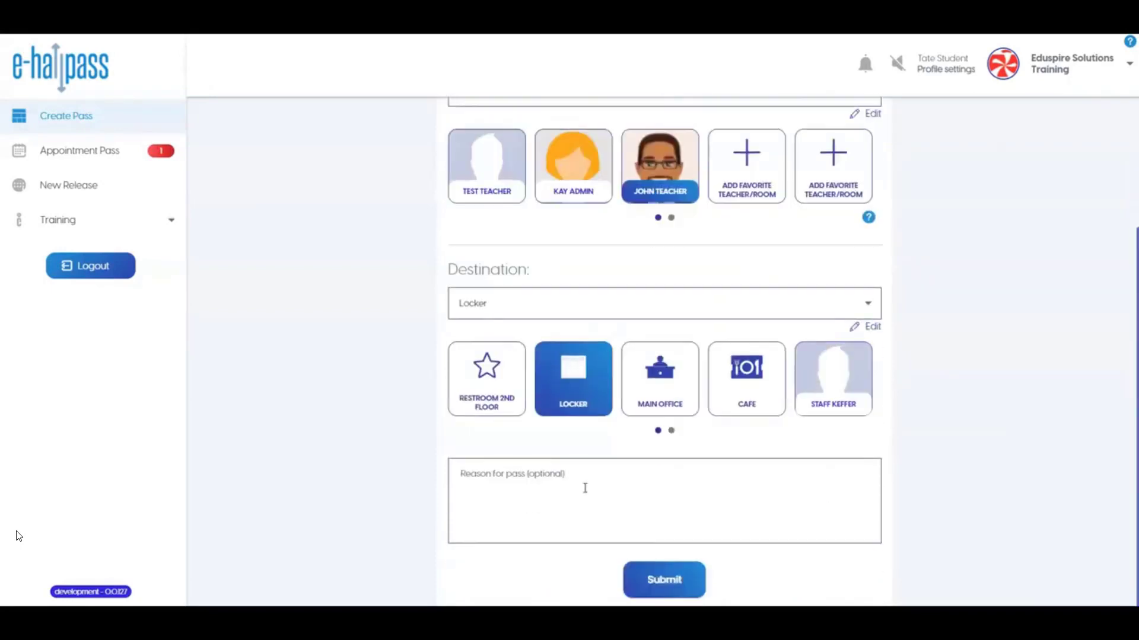
click(654, 584)
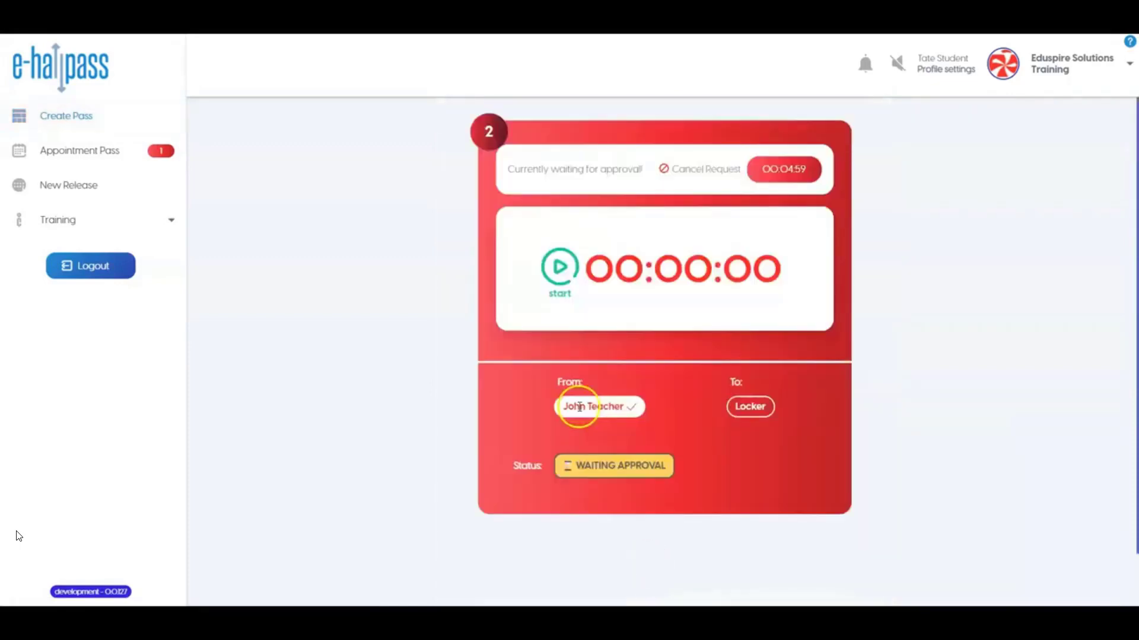
click(558, 266)
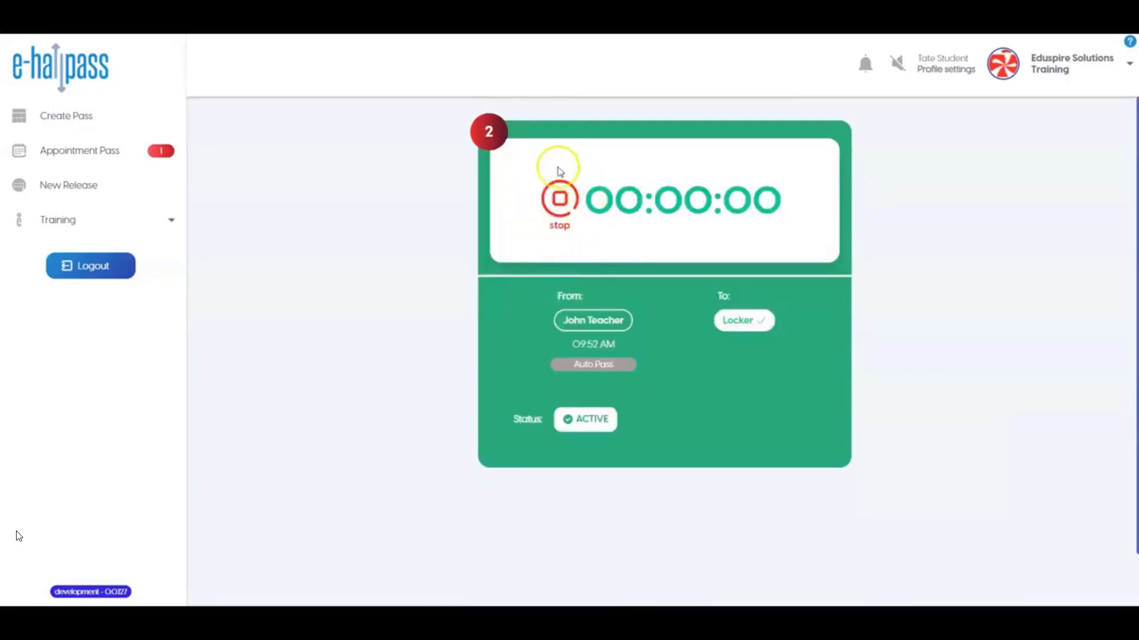
click(561, 200)
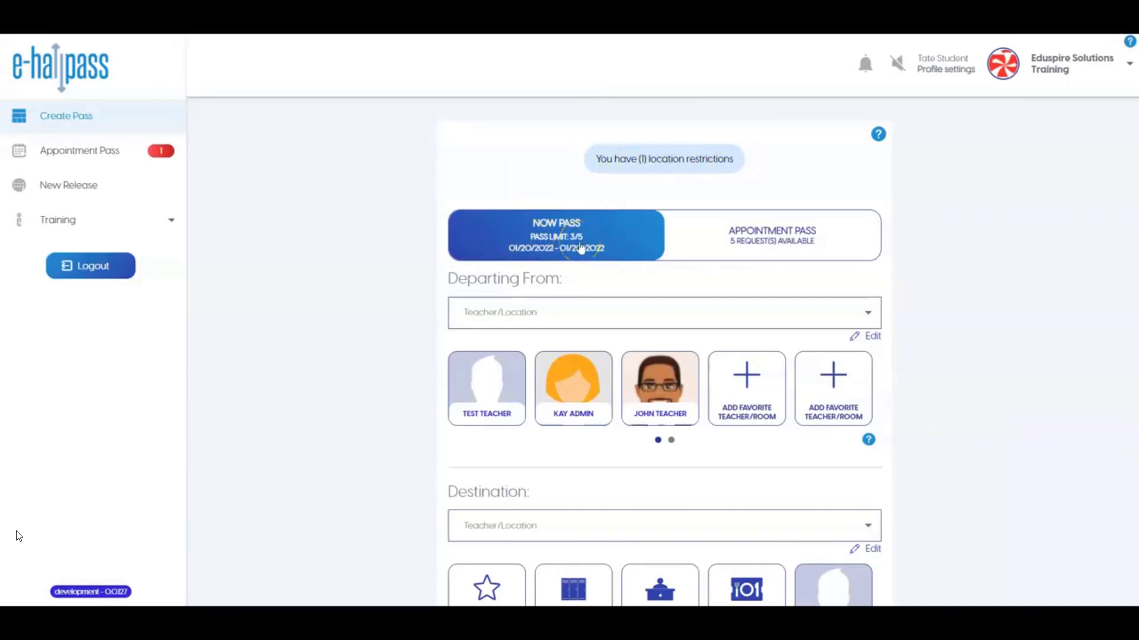
key(ctrl+plus)
key(ctrl+plus)
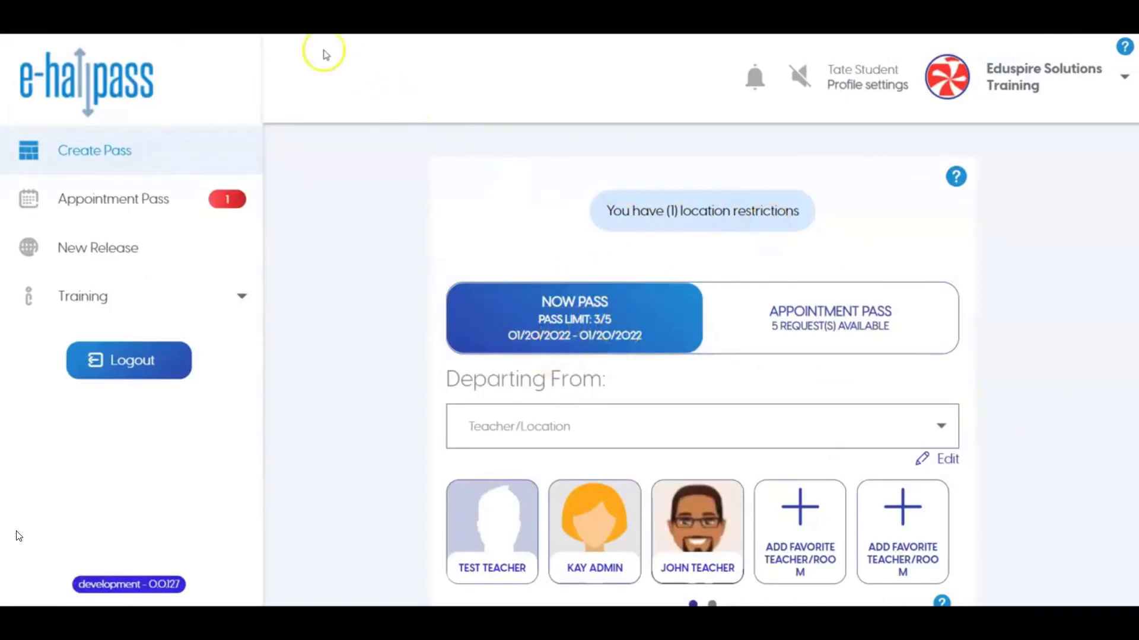
key(ctrl+minus)
key(ctrl+minus)
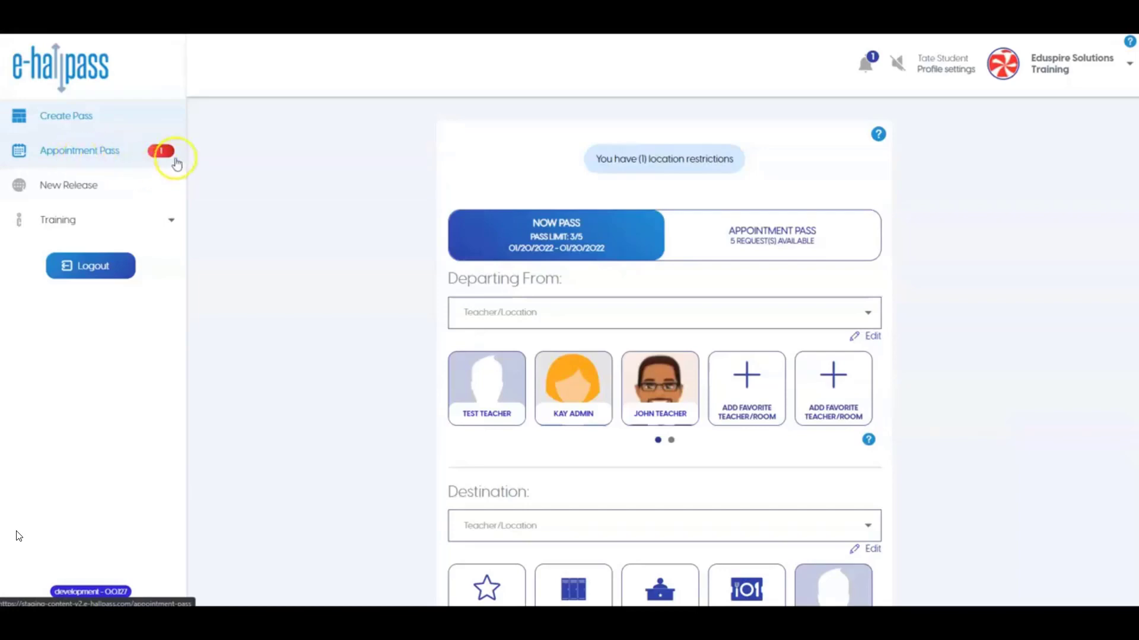
Open Appointment Pass and view the Beyond 7 Days appointments
click(72, 152)
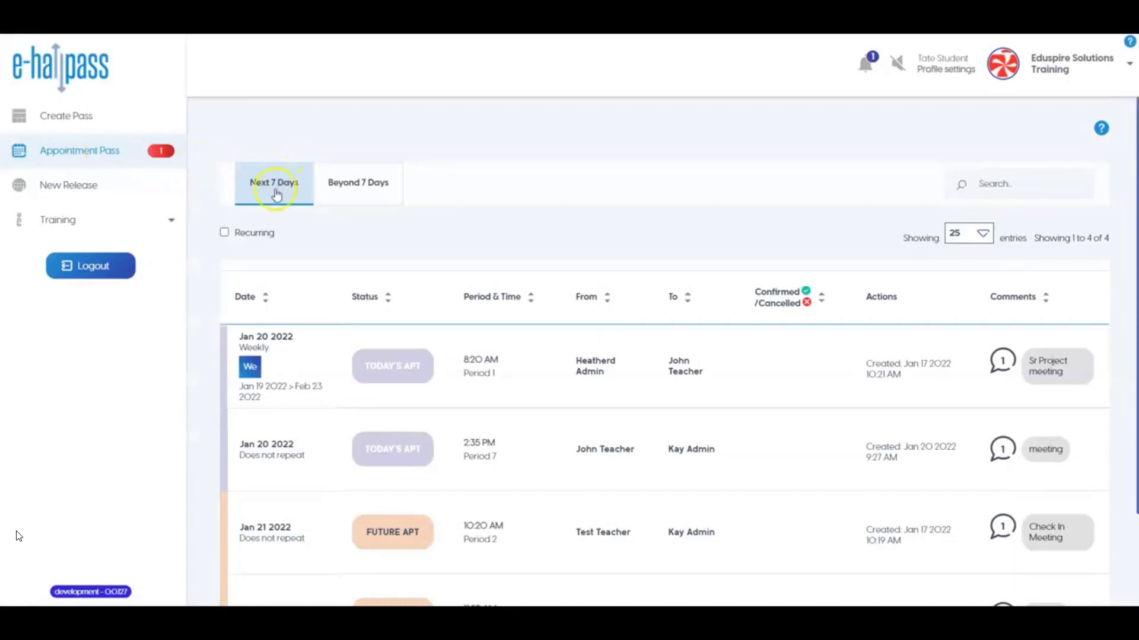
click(360, 185)
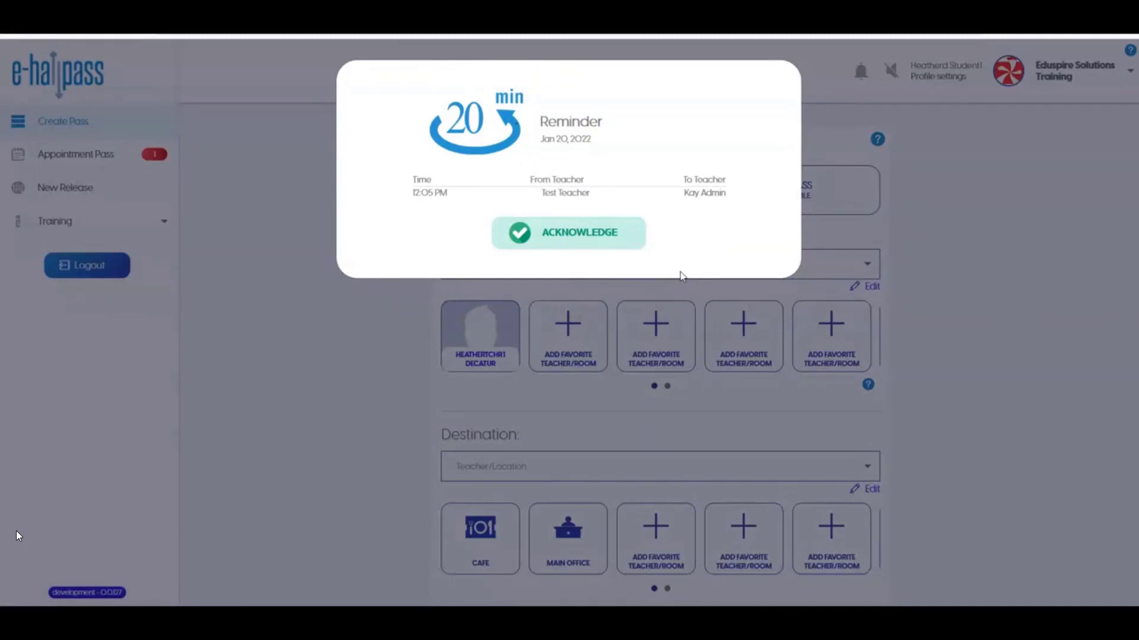
Acknowledge the 12:05 PM appointment reminder and return to the Now Pass form
click(568, 232)
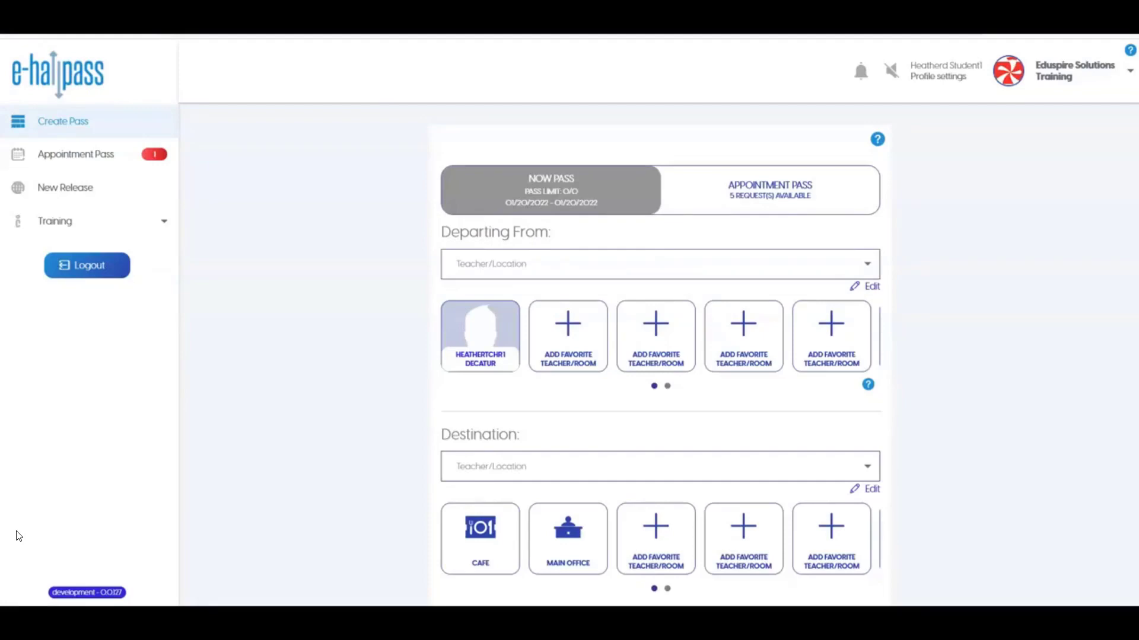
click(488, 172)
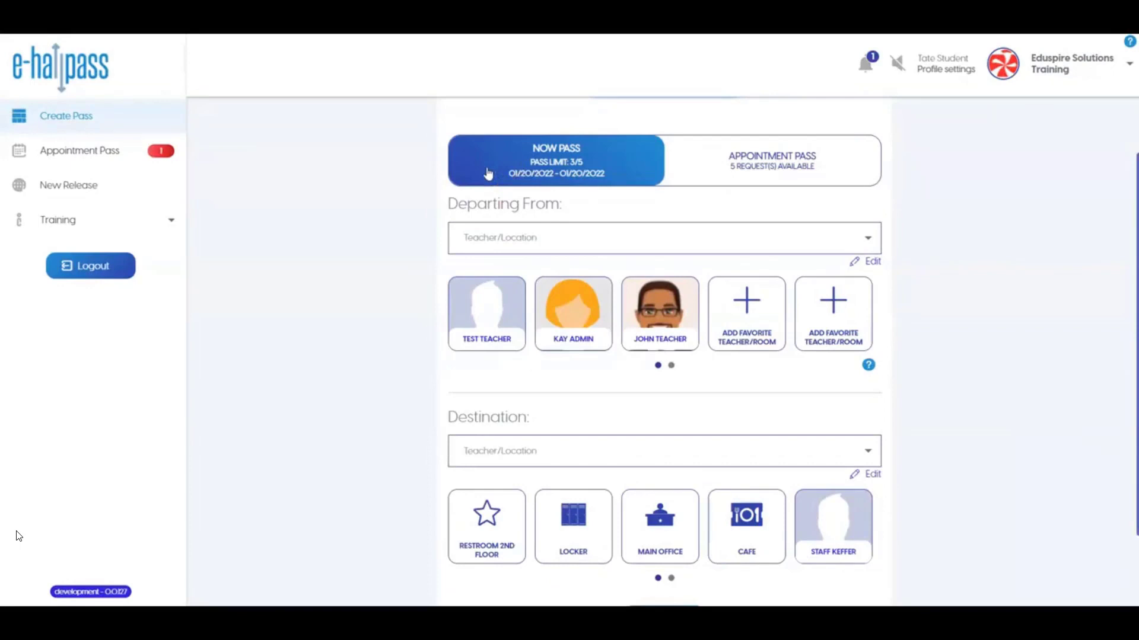
Start an appointment request from John Teacher to Staff Keffer
click(713, 179)
click(700, 168)
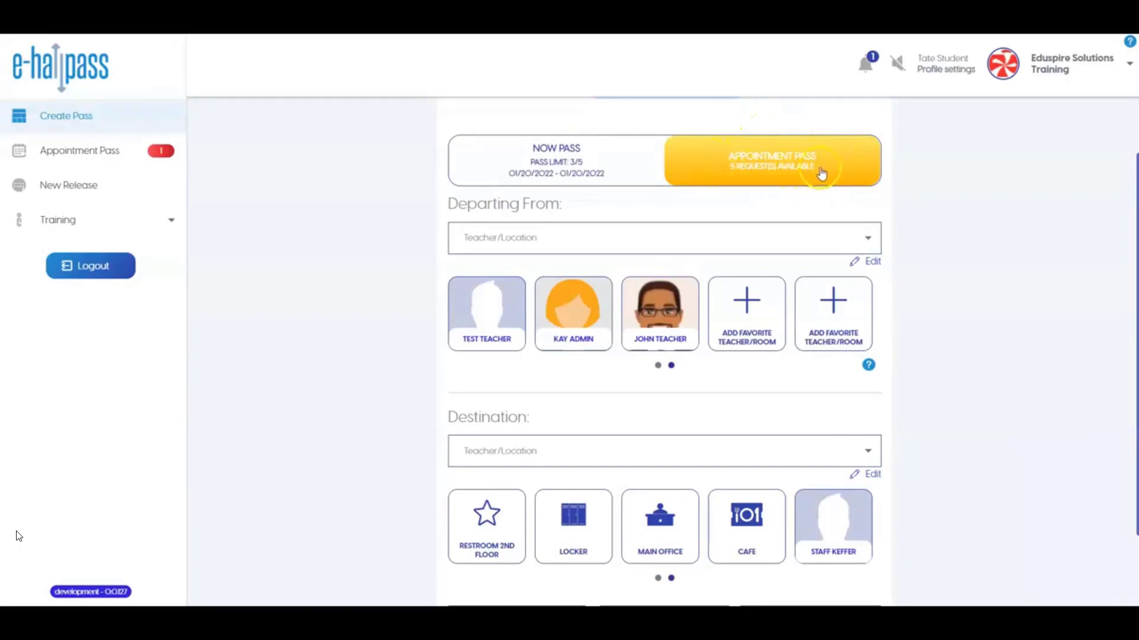
scroll(823, 173, down, 1)
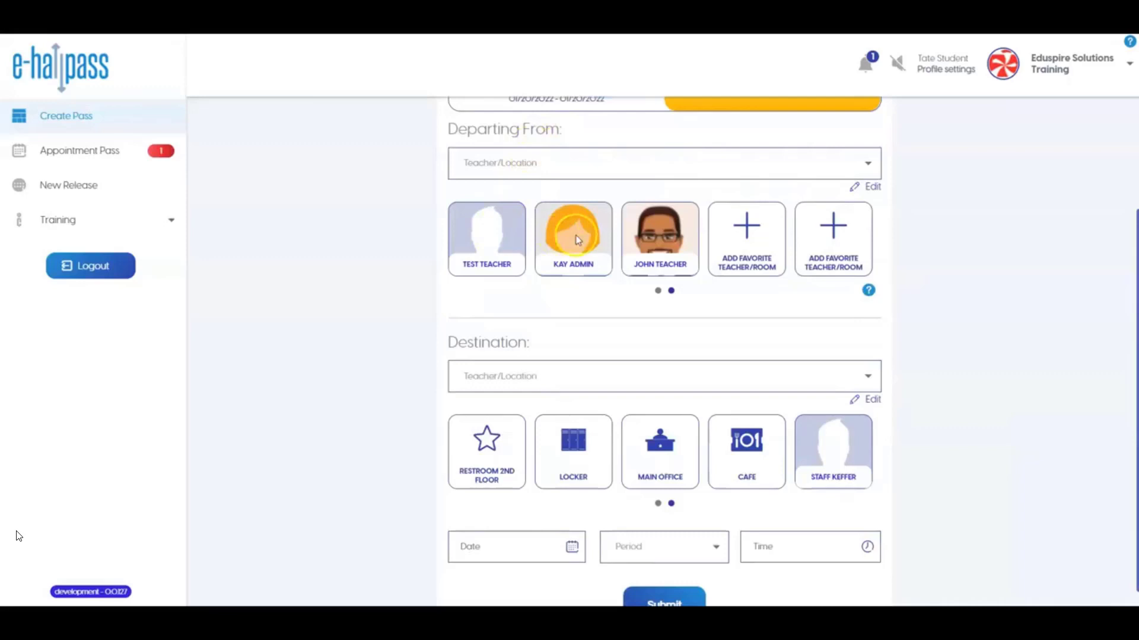
click(653, 235)
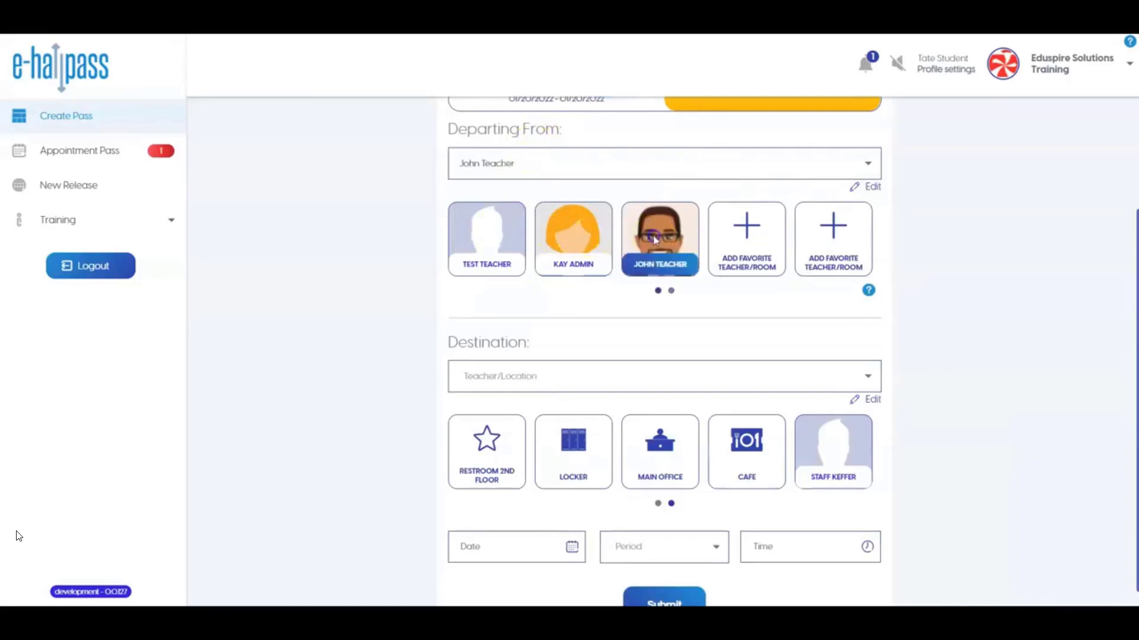
click(826, 463)
Set date 01/20/2022, Period 3, 12:50 PM, reason 'meeting', and submit the request
scroll(826, 462, down, 2)
click(539, 426)
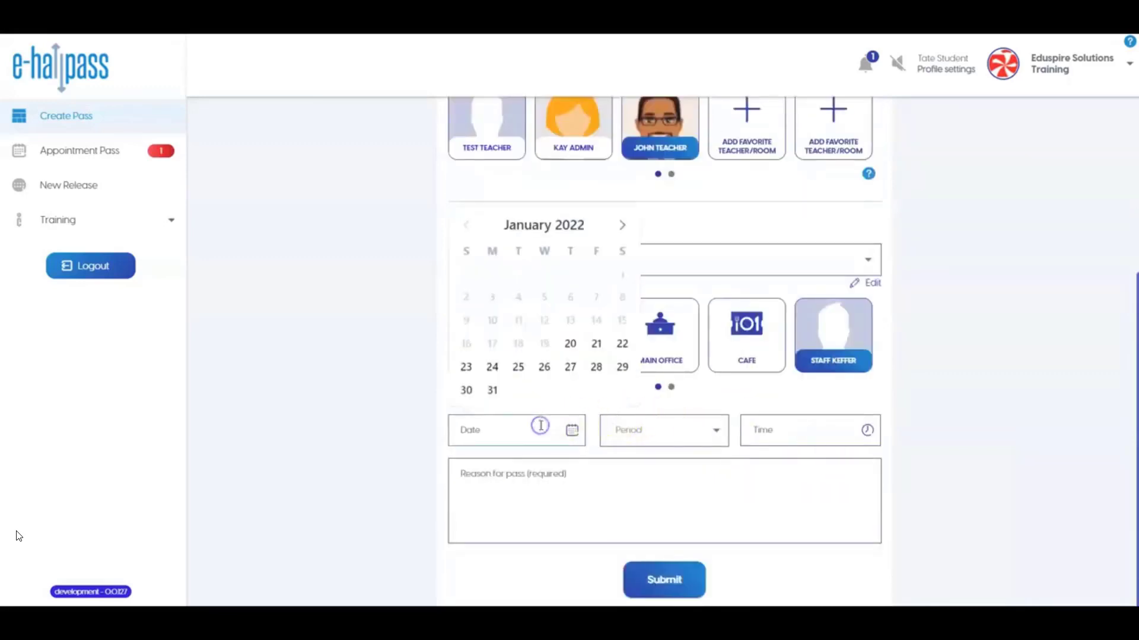
click(569, 343)
click(648, 432)
click(687, 516)
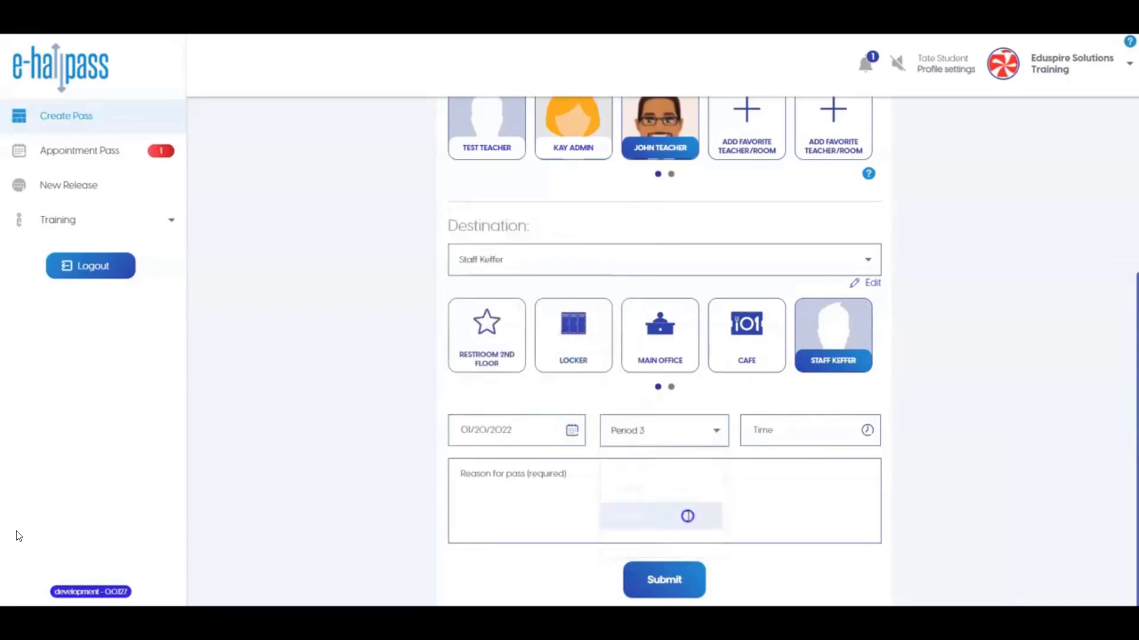
click(782, 430)
click(770, 287)
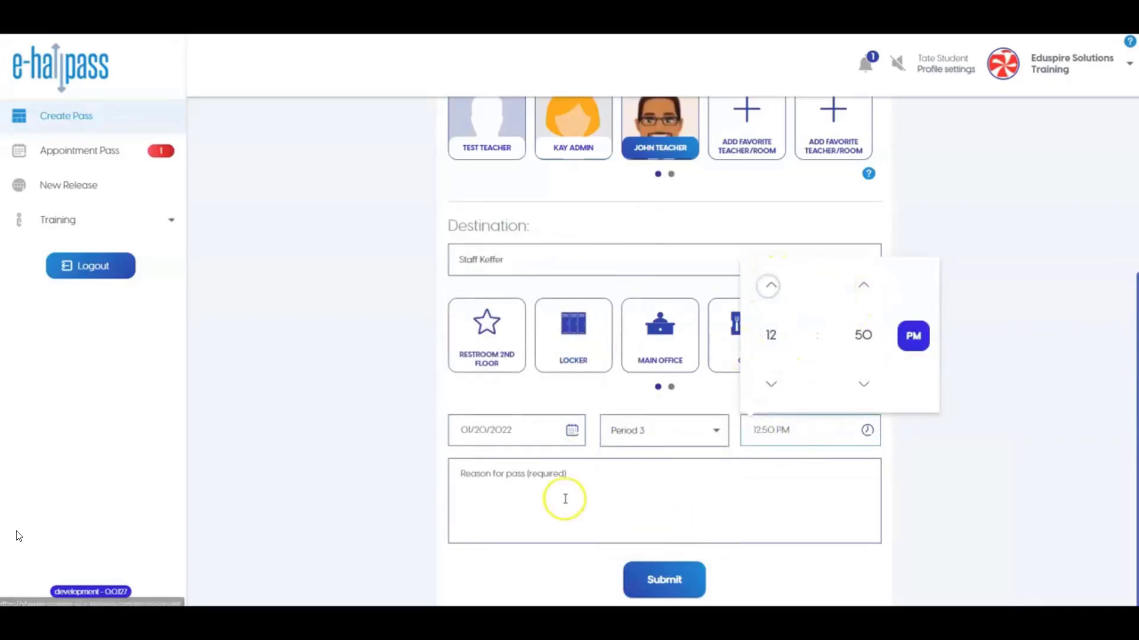
click(565, 498)
text(meeting)
click(664, 579)
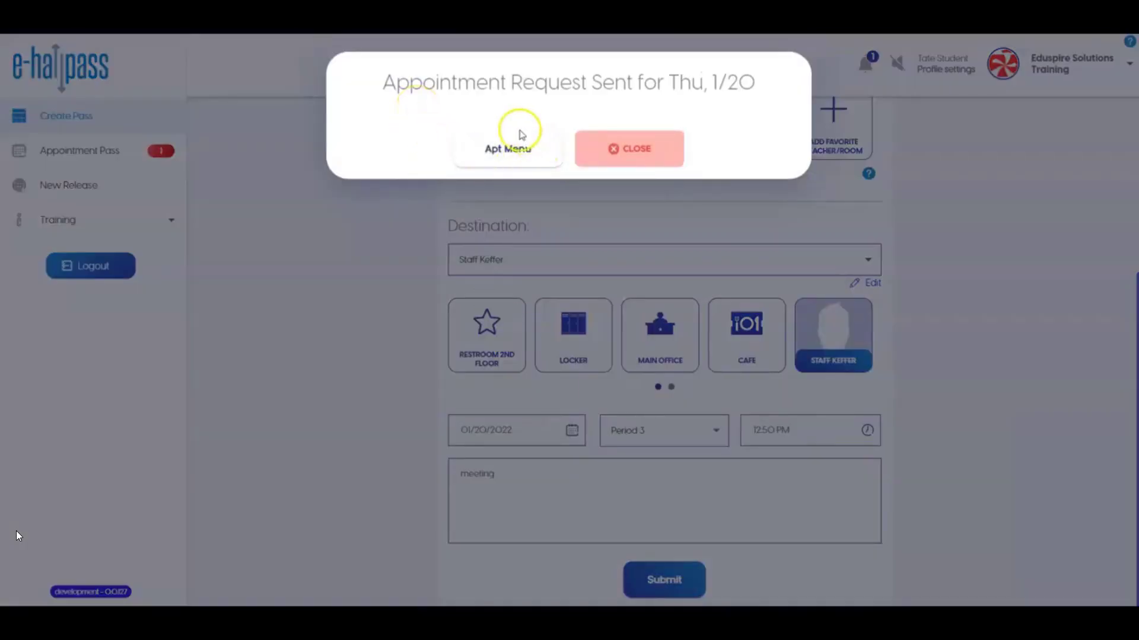
Check the pending Staff Keffer appointment, clear all notifications, then expand Training to show Documents and Video Tutorials
click(474, 149)
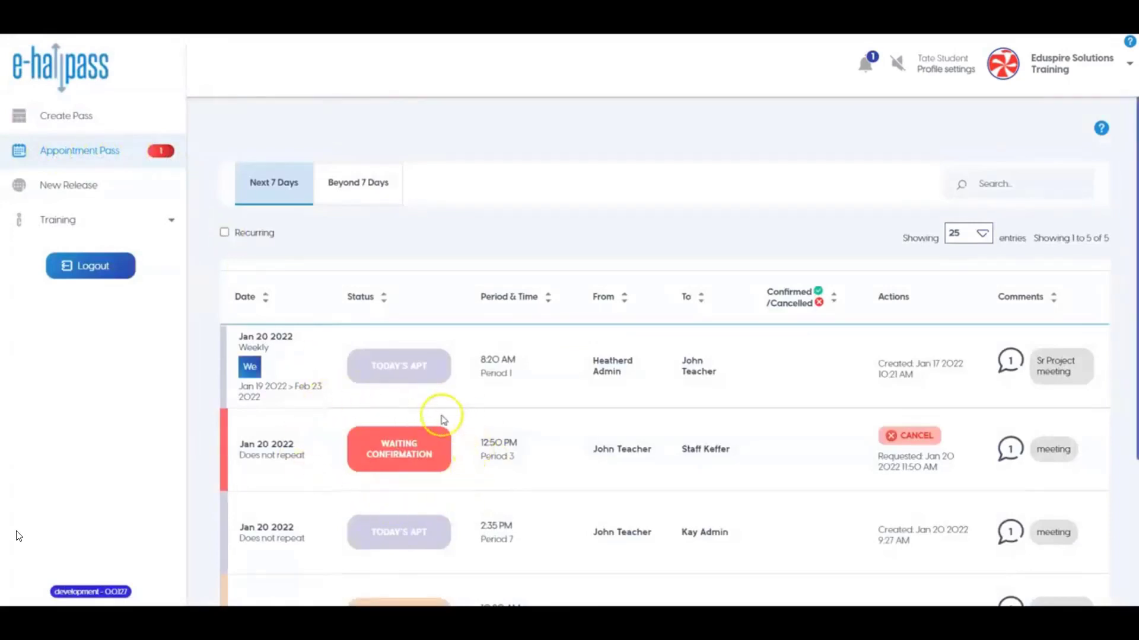
click(864, 68)
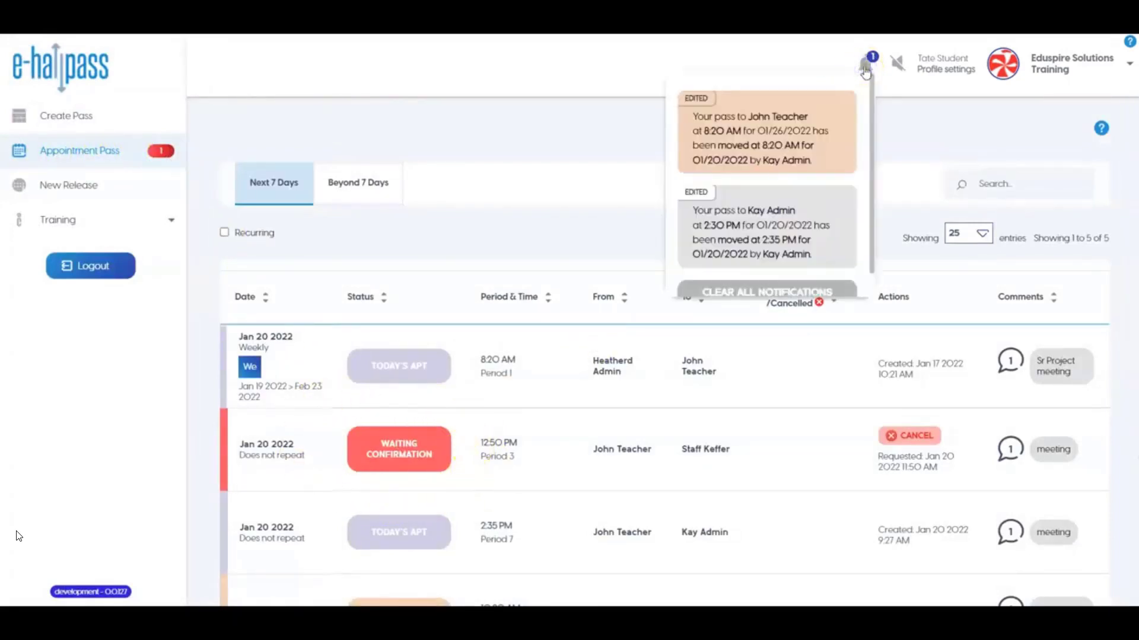
click(860, 69)
click(31, 118)
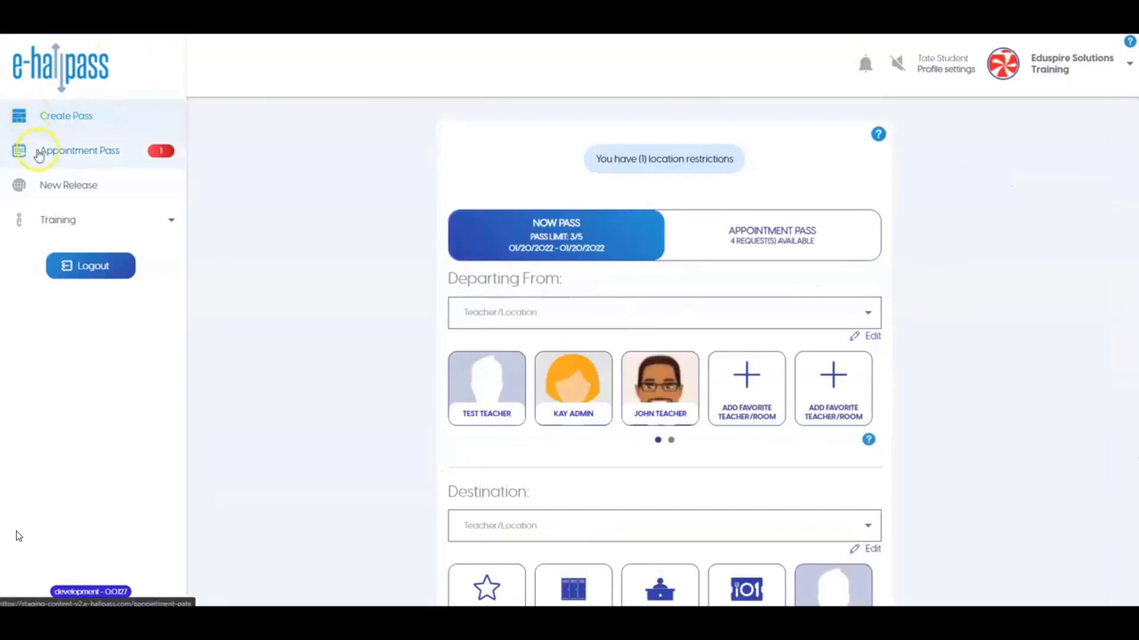
click(28, 222)
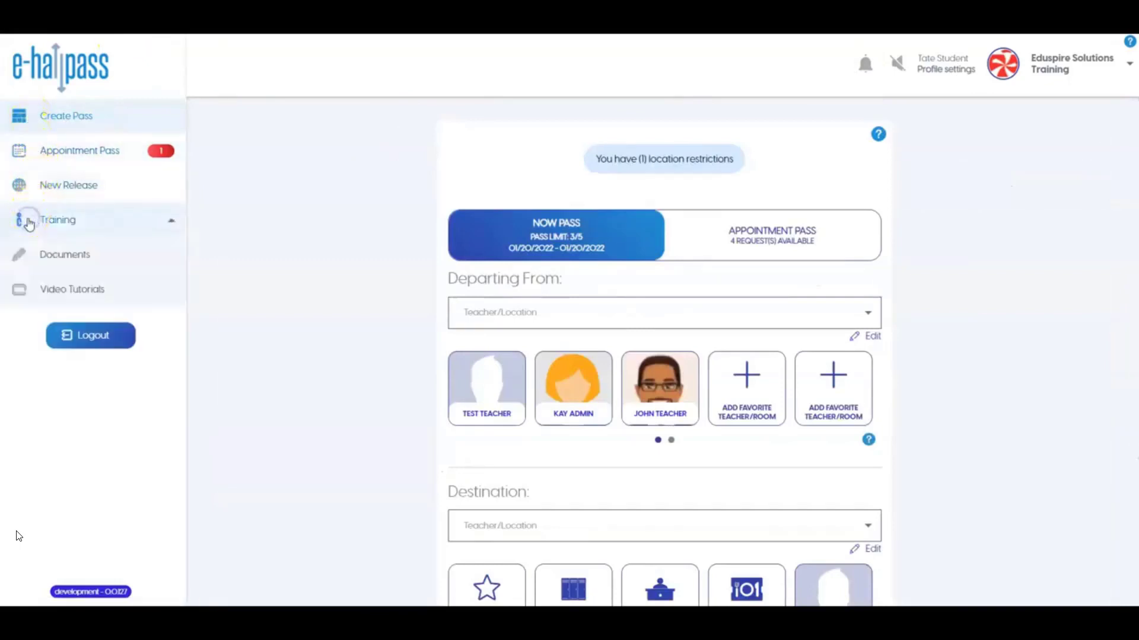